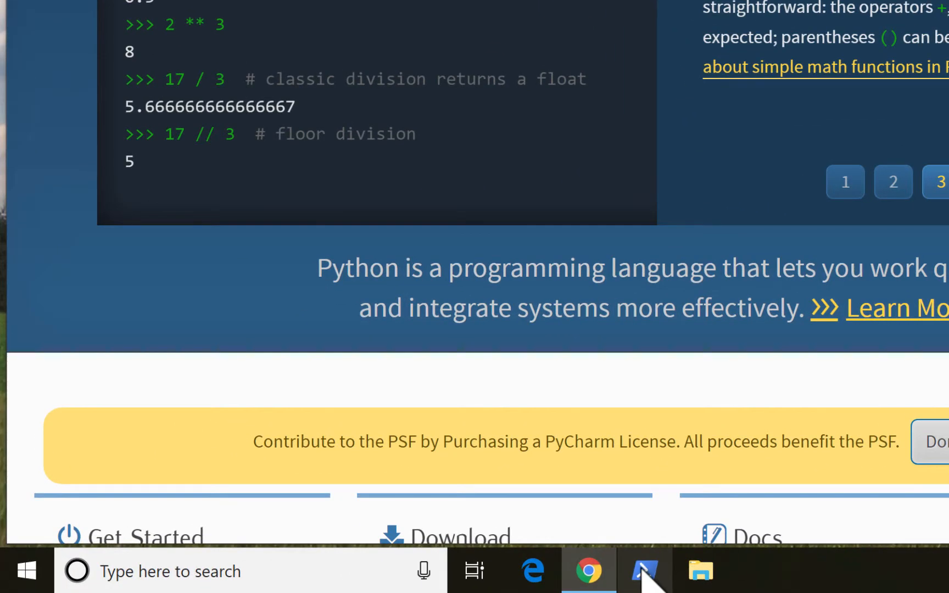
- Check for an existing Python installation in Windows PowerShell by running python --version and python
click(642, 569)
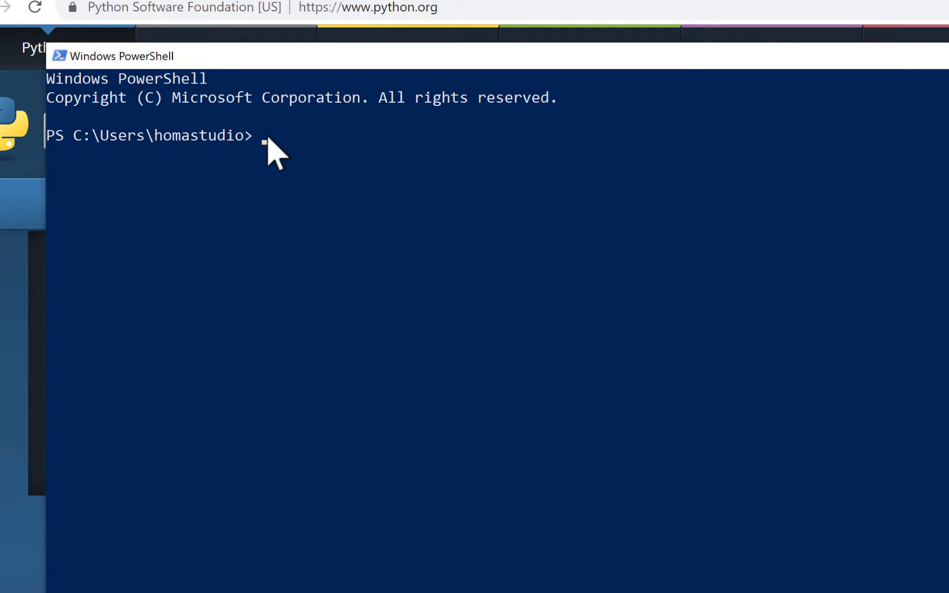
click(268, 140)
text(python --version)
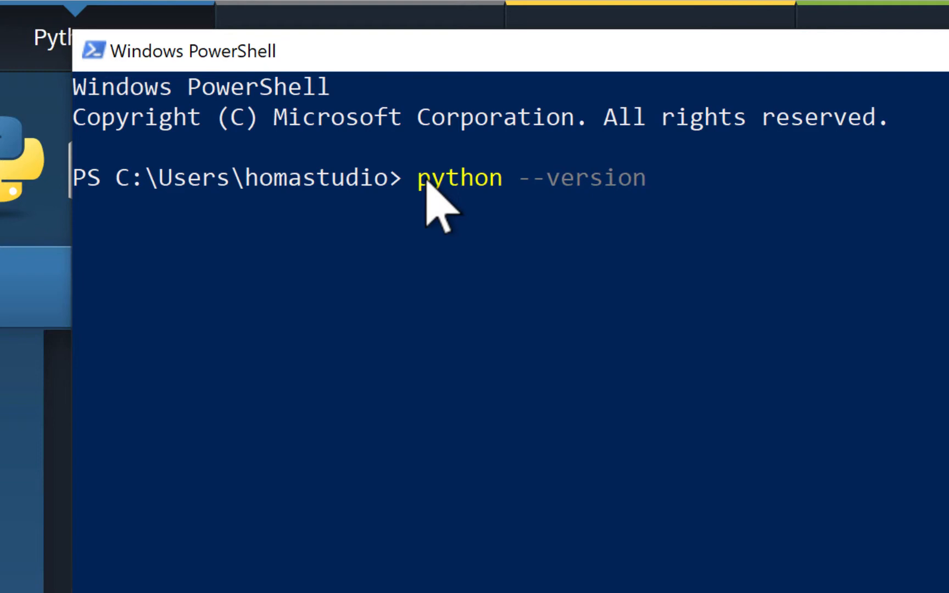
key(Return)
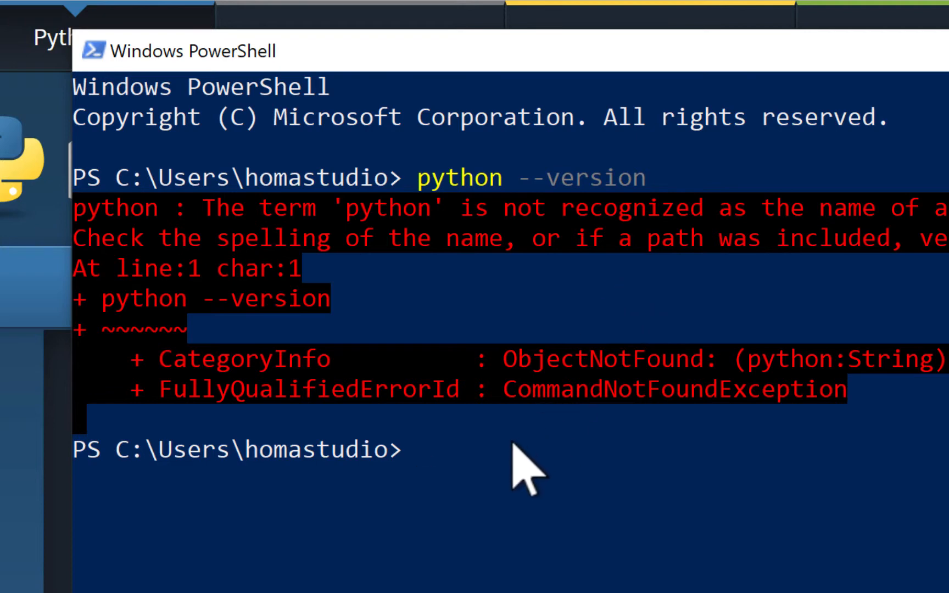
key(Return)
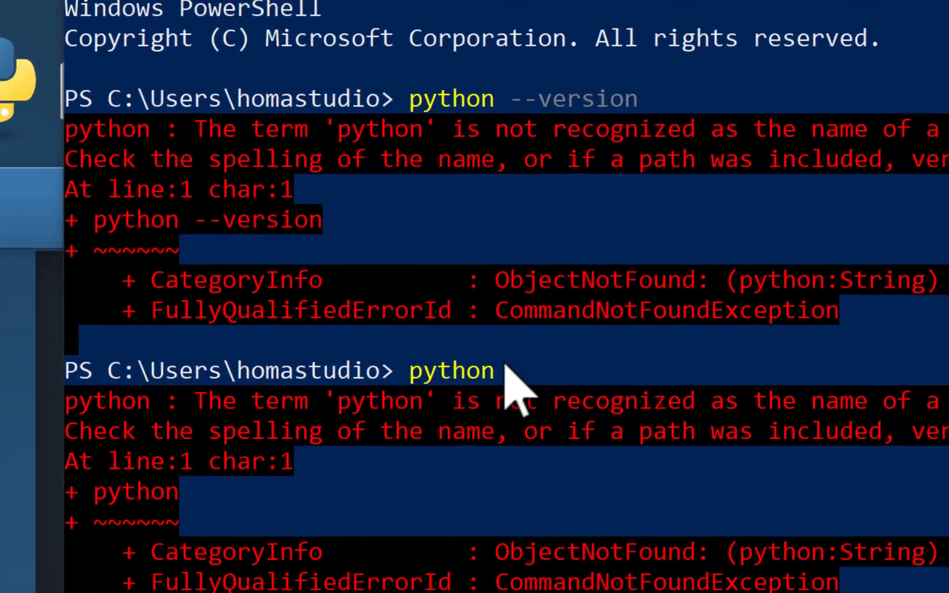
- Open the Python Releases for Windows page from the downloads section of python.org in the browser
text(python.org)
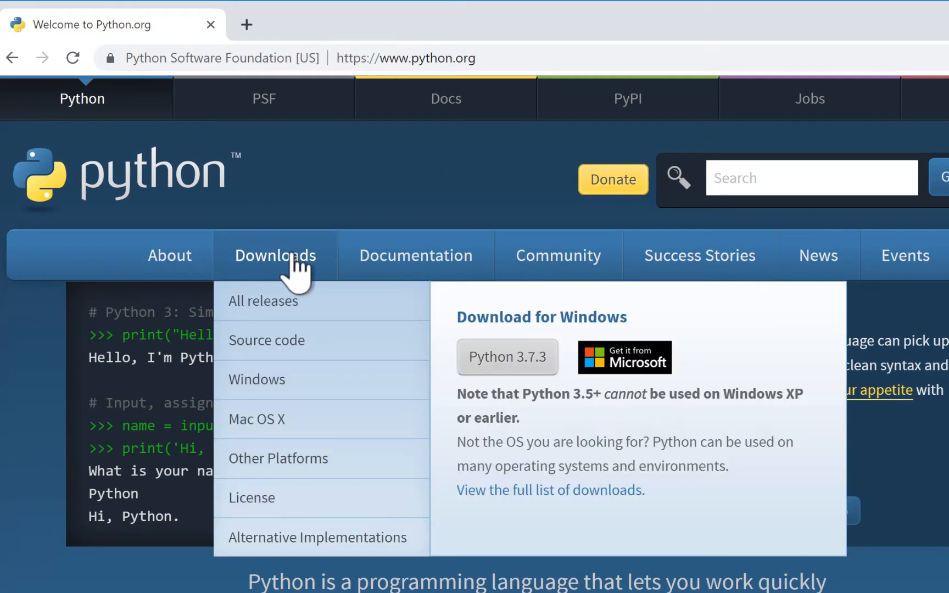
click(291, 254)
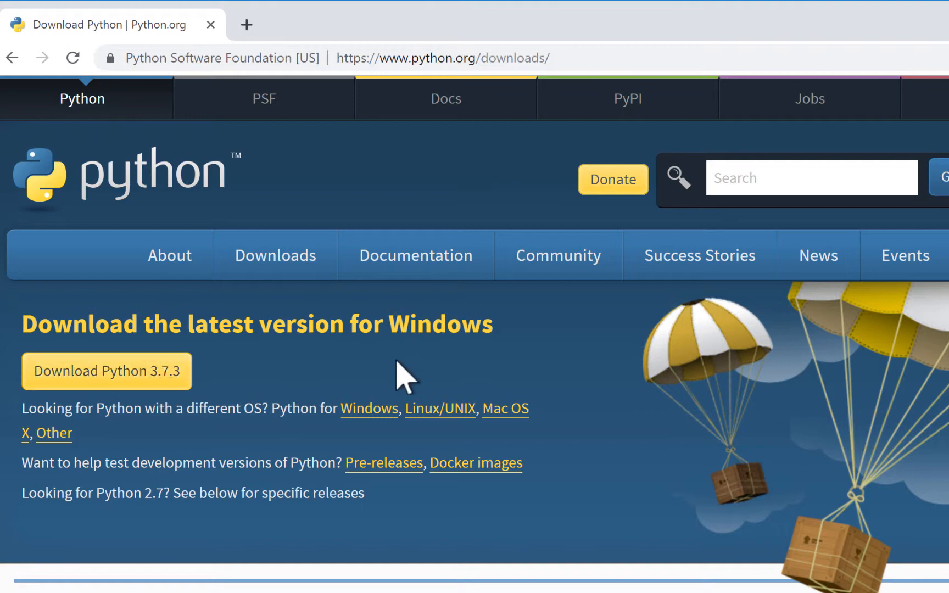
click(366, 409)
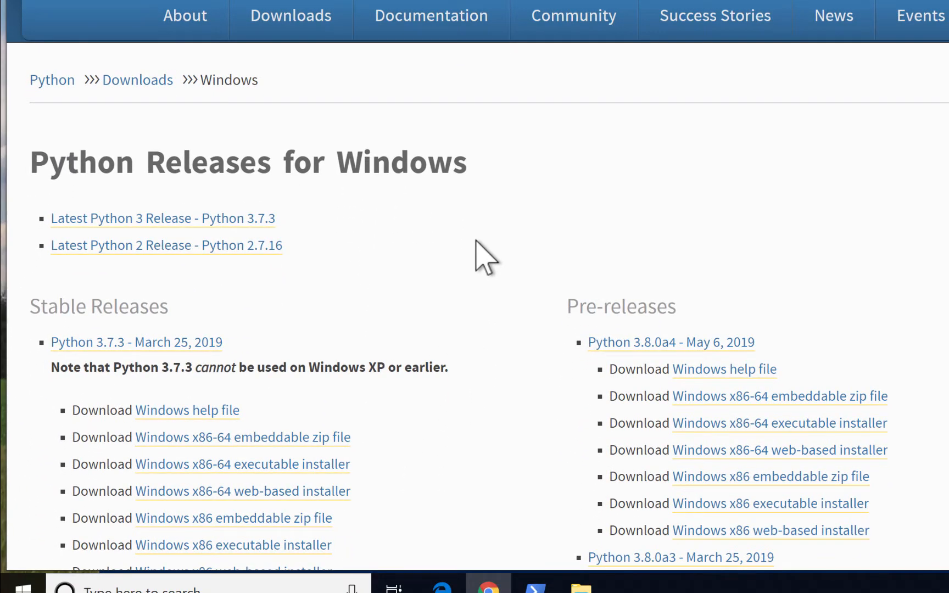
- Open the system properties of This PC in File Explorer to check the system type
scroll(478, 252, down, 5)
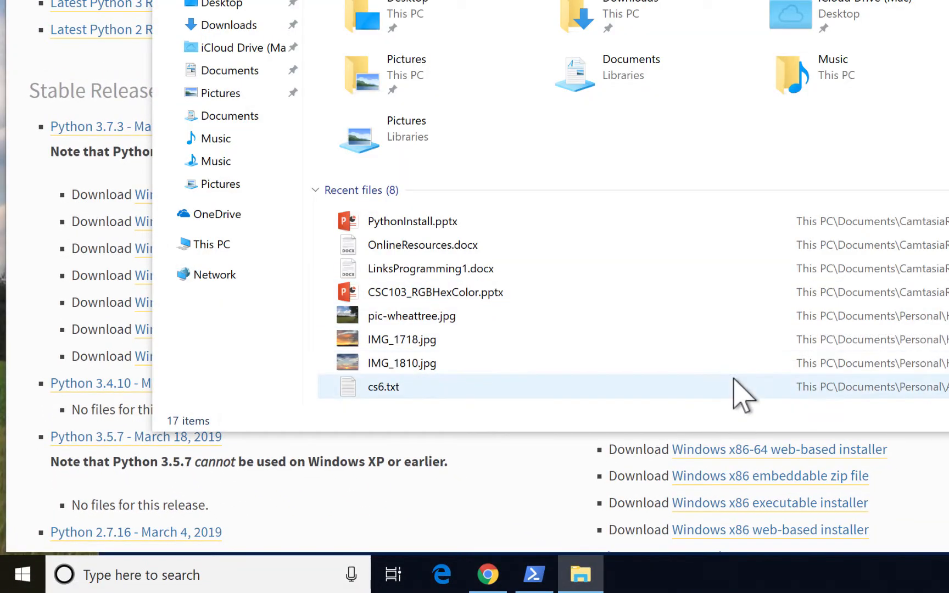
right_click(219, 245)
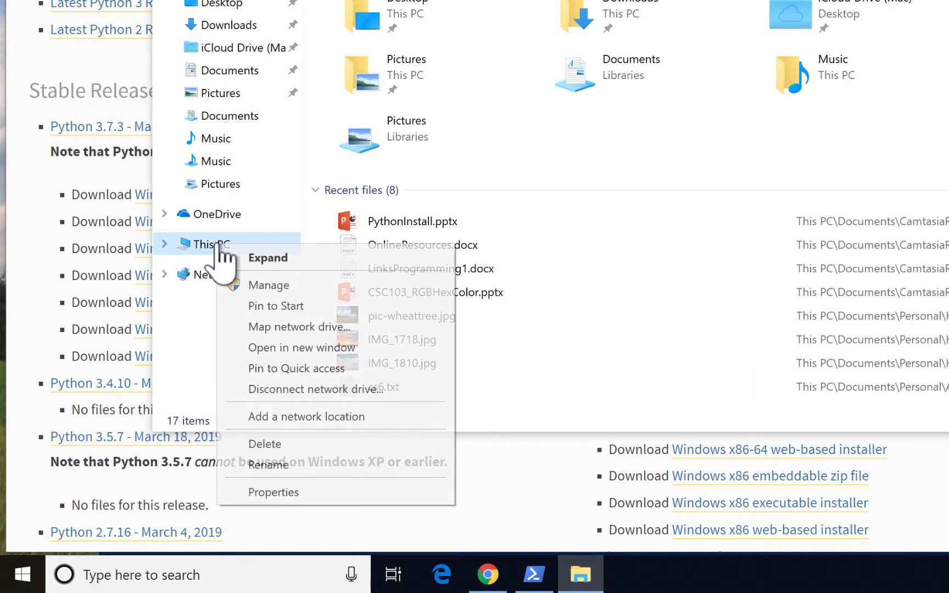
click(272, 492)
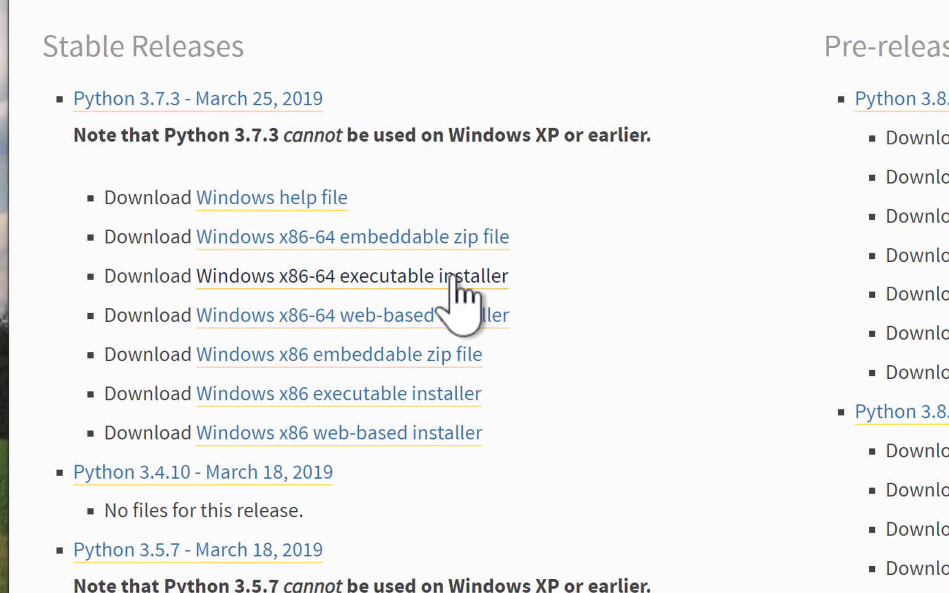
- Download the Windows x86-64 executable installer for Python 3.7.3 and launch it
click(456, 161)
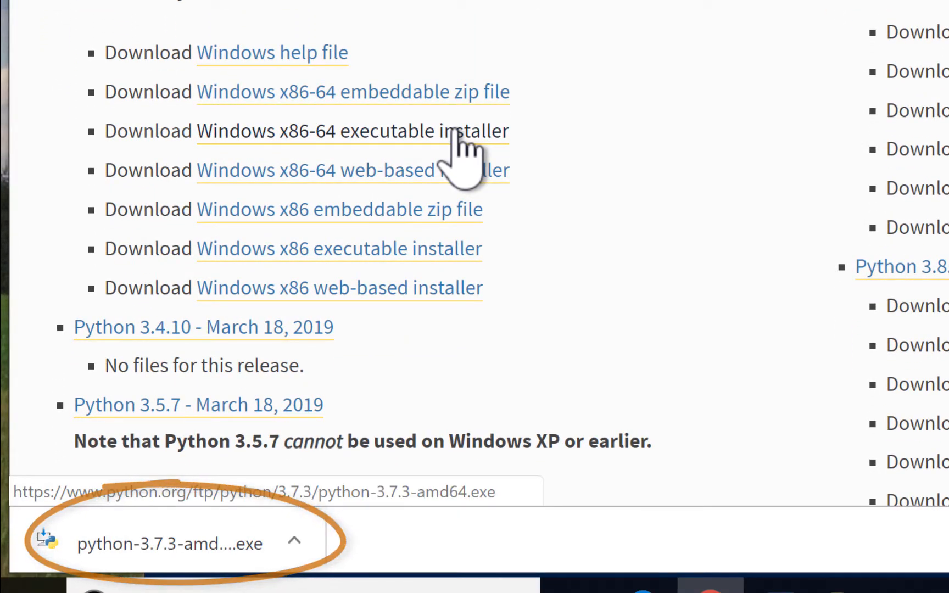
click(162, 540)
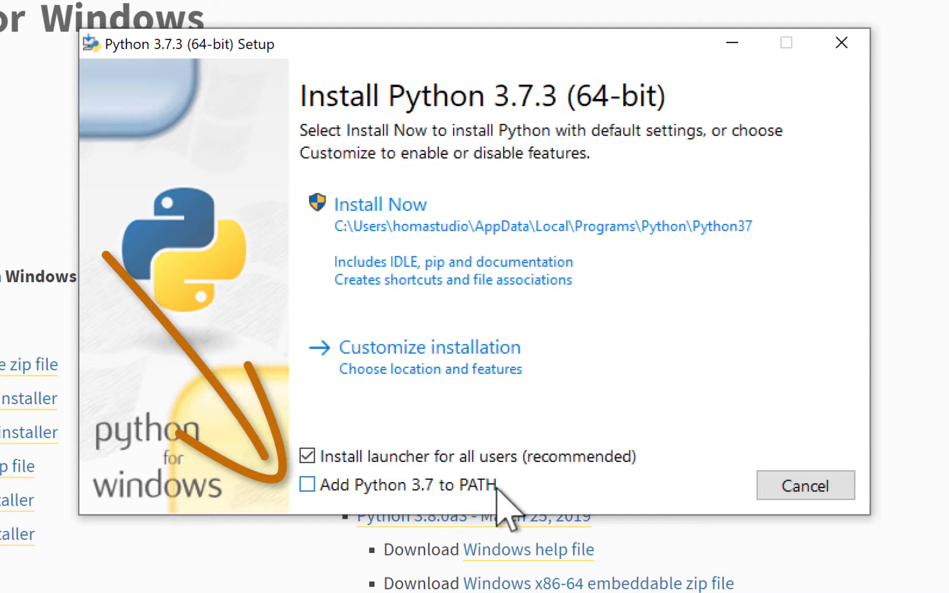
- Enable Add Python 3.7 to PATH, customize the installation with all optional features kept, and enable Install for all users
click(309, 485)
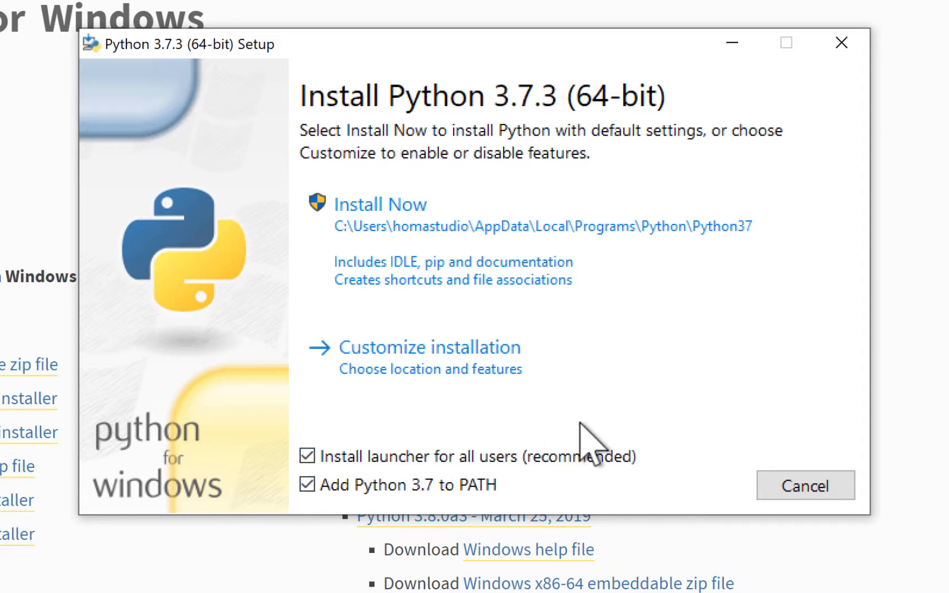
click(478, 352)
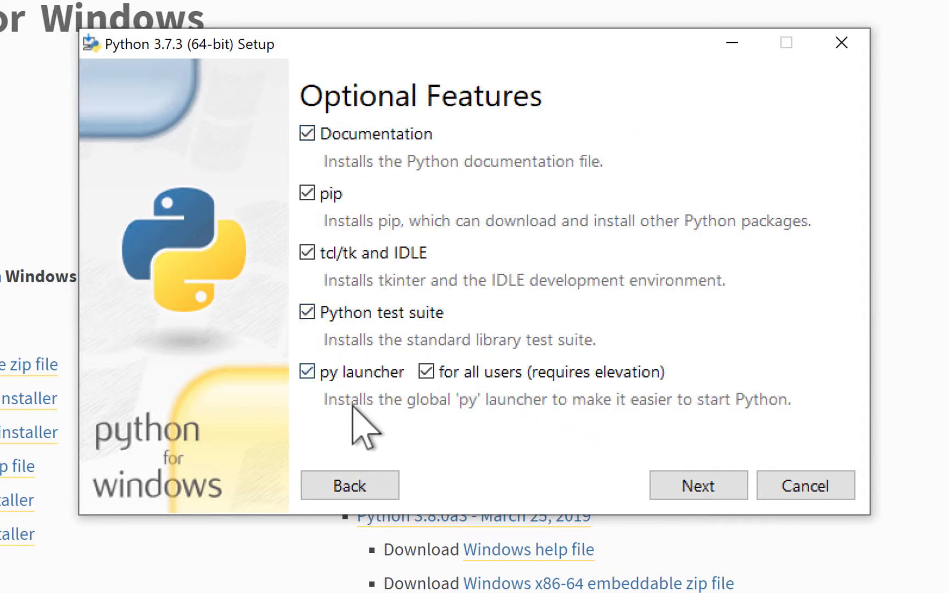
click(701, 485)
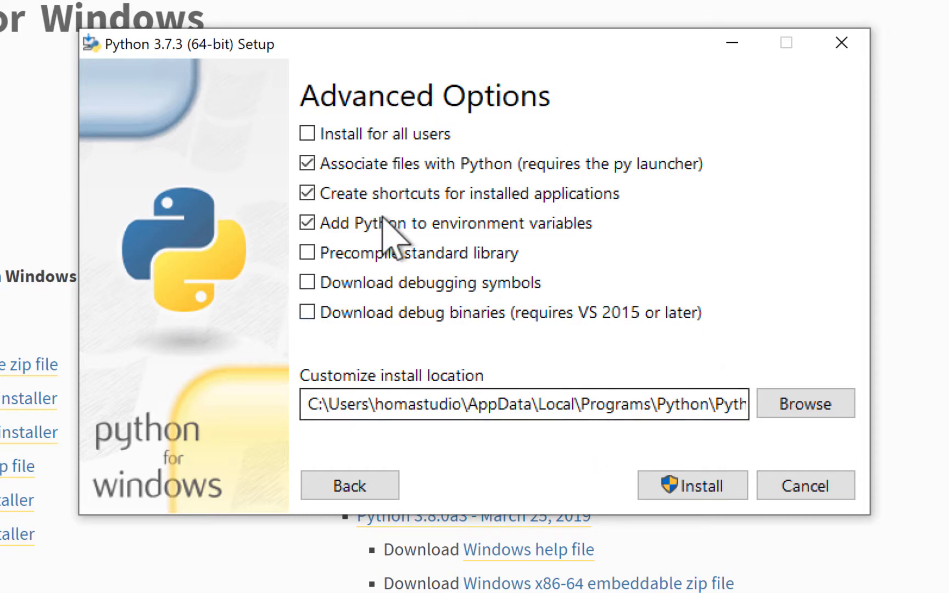
click(307, 133)
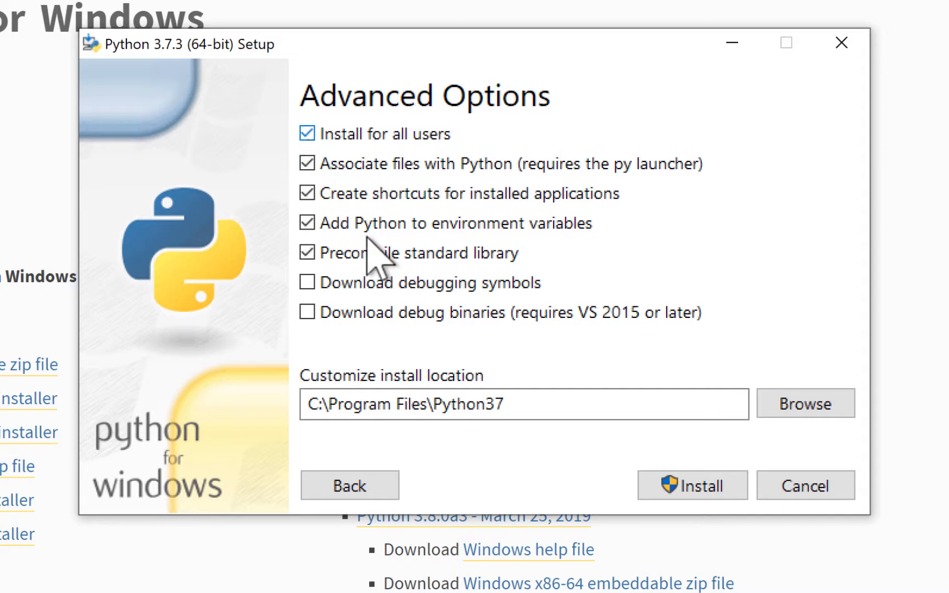
- Go back through the setup pages to review the PATH and optional feature settings, and return to Advanced Options
click(360, 478)
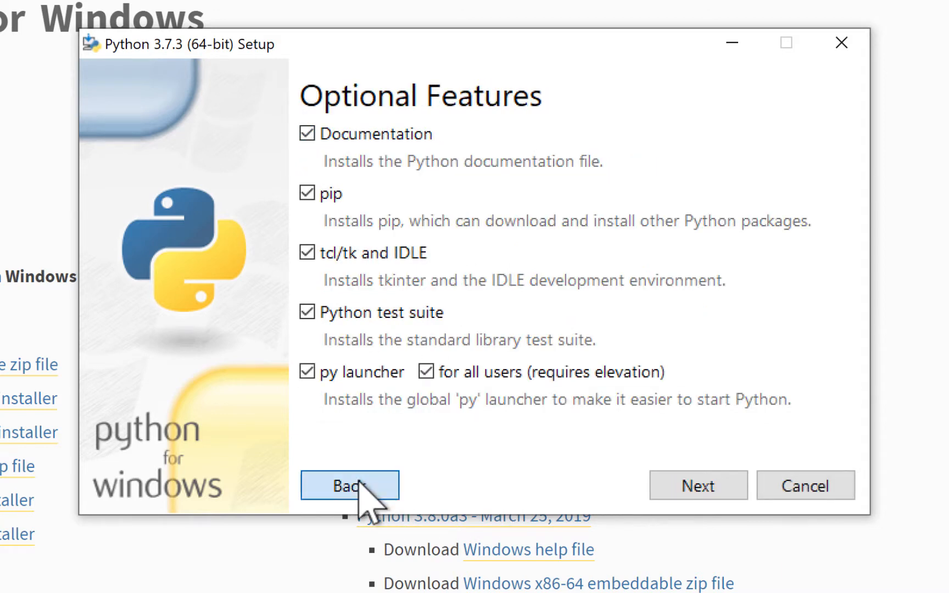
click(361, 480)
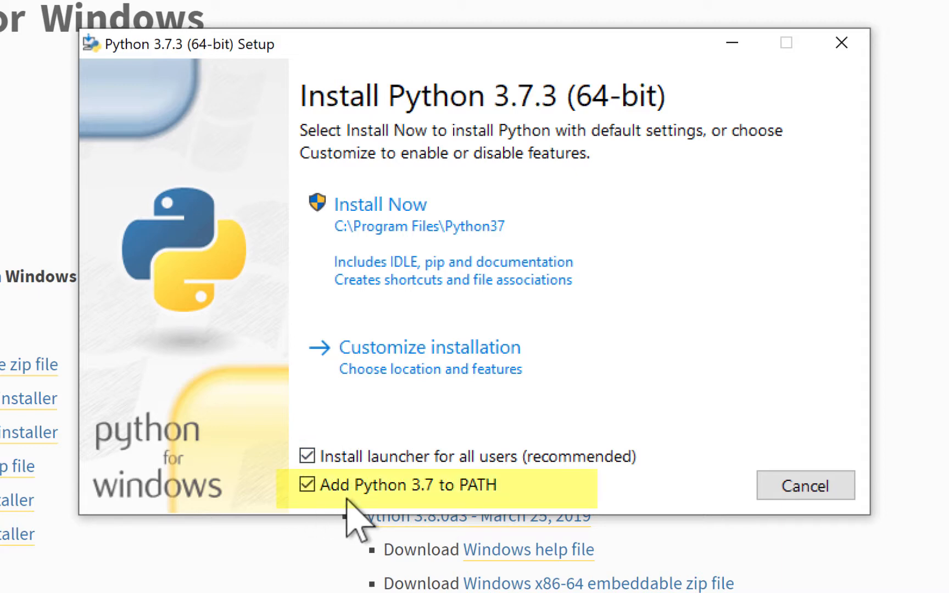
click(425, 360)
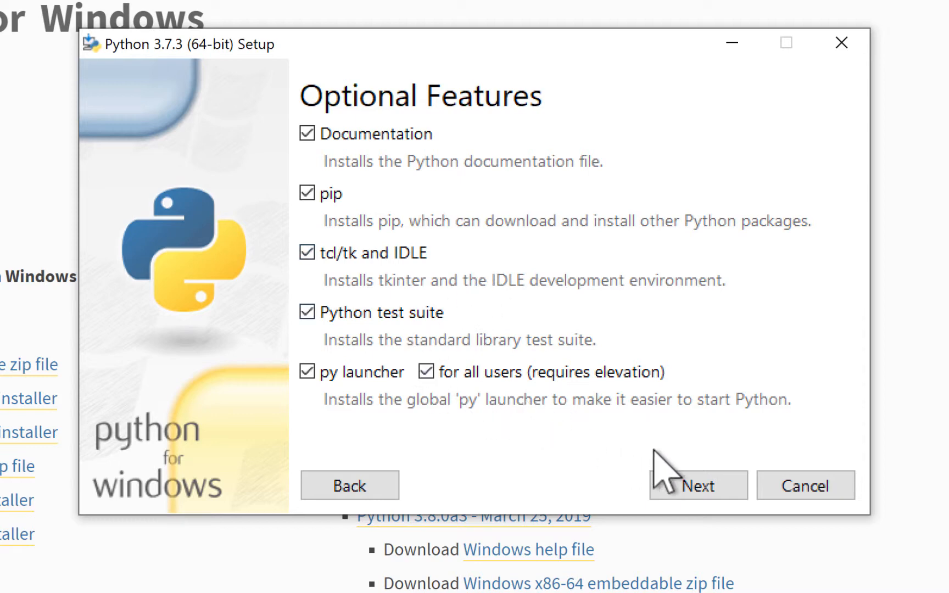
click(685, 482)
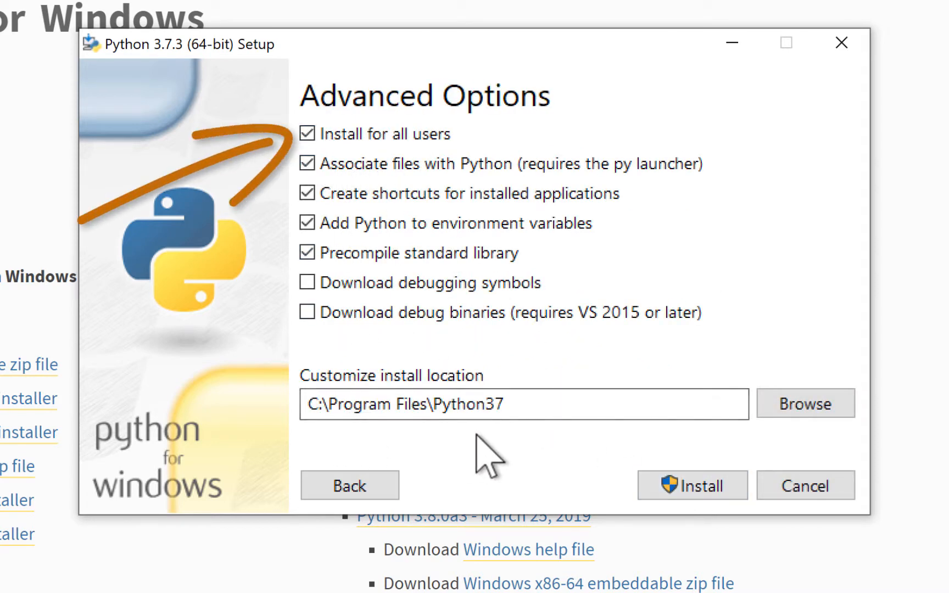
- Install Python 3.7.3 into C:\Program Files\Python37 and close the setup window
click(687, 483)
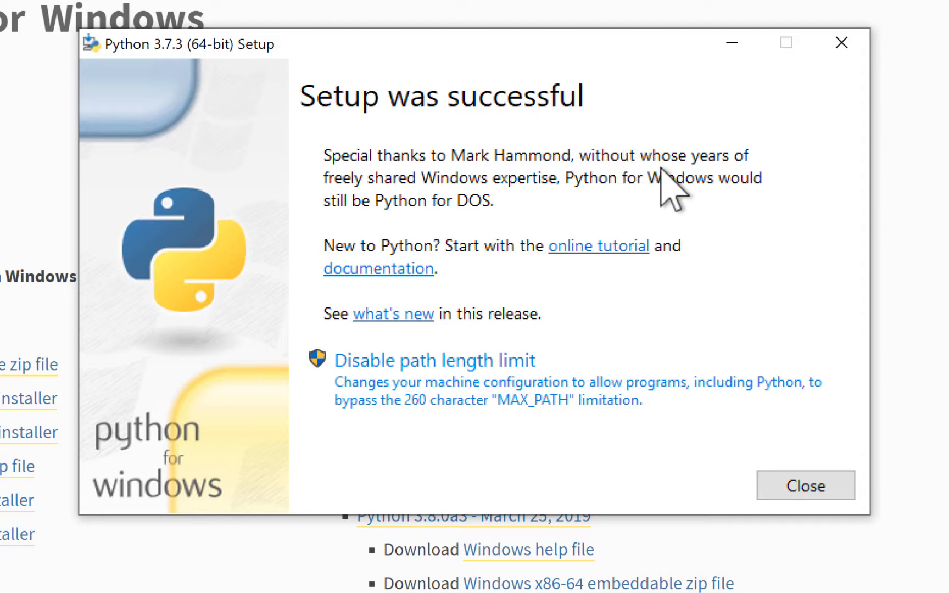
click(812, 483)
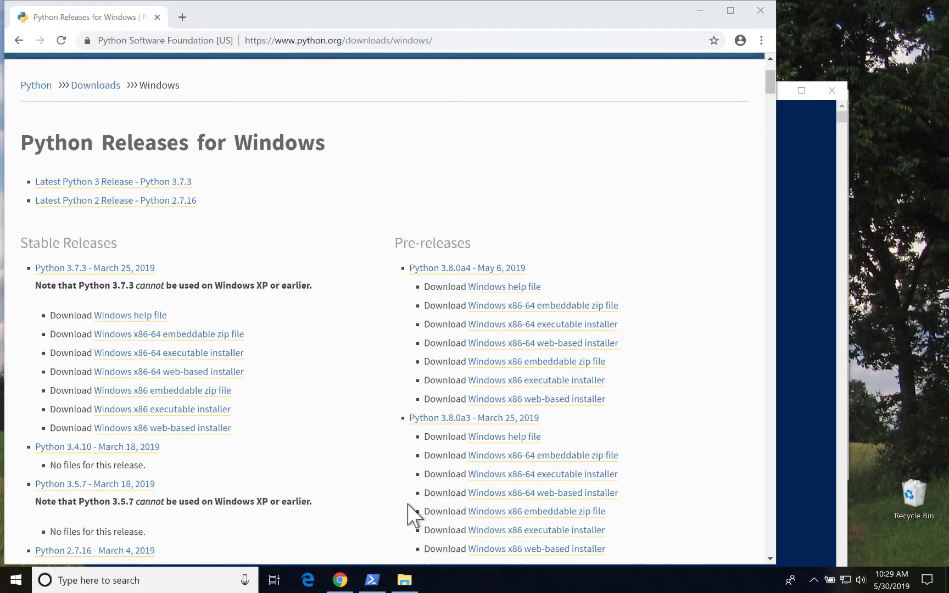
- Browse to C:\Program Files\Python37 in File Explorer to examine the installed files
click(405, 582)
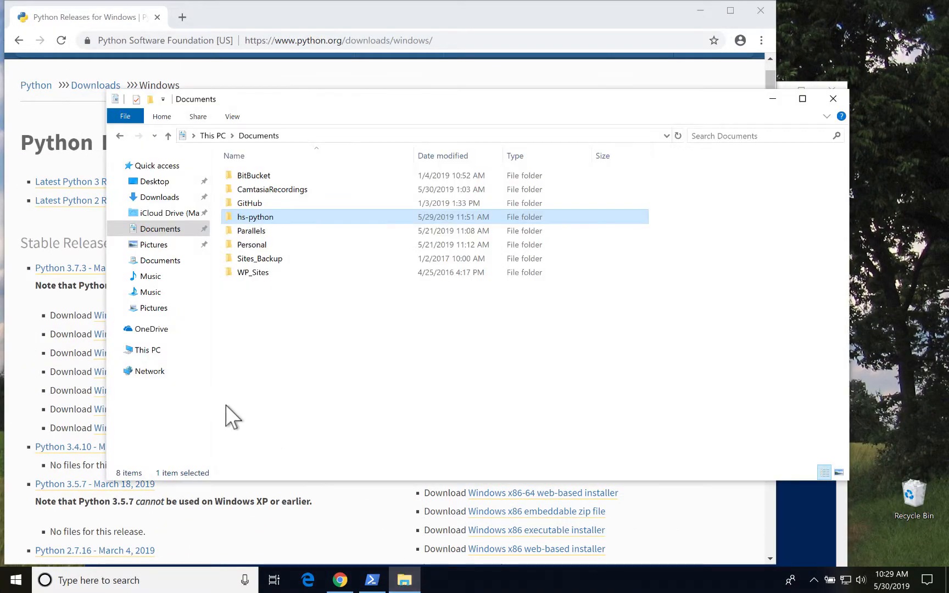
click(155, 359)
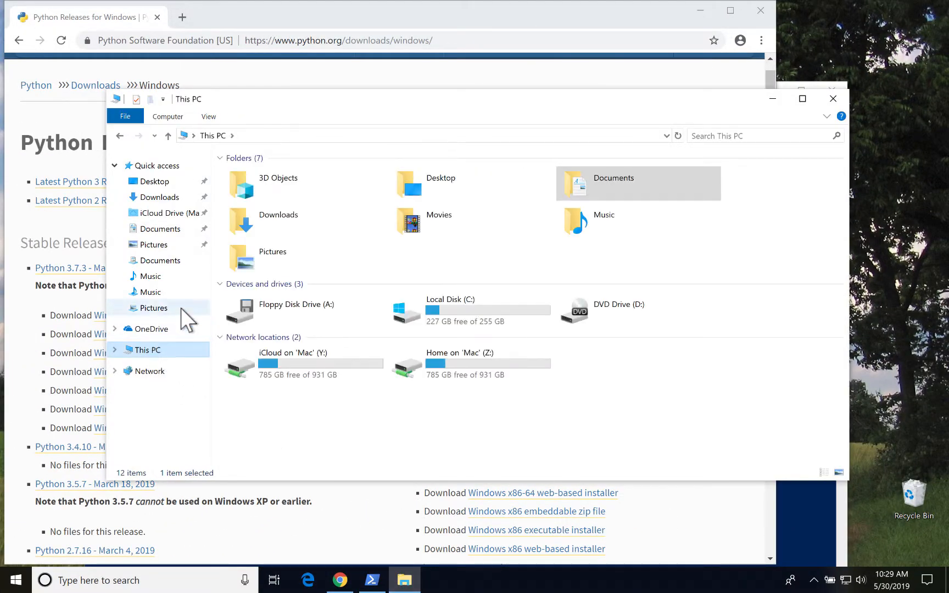
double_click(395, 308)
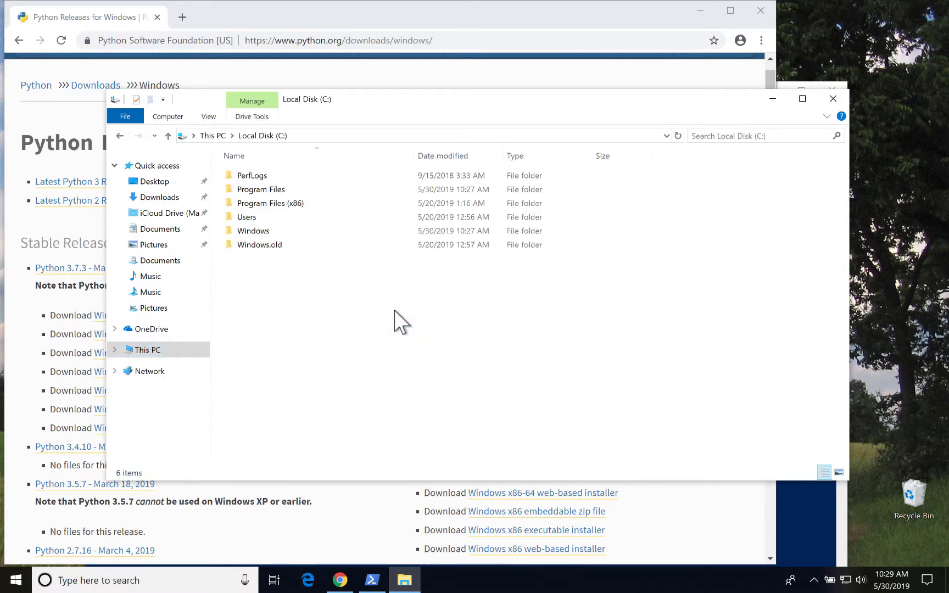
double_click(278, 189)
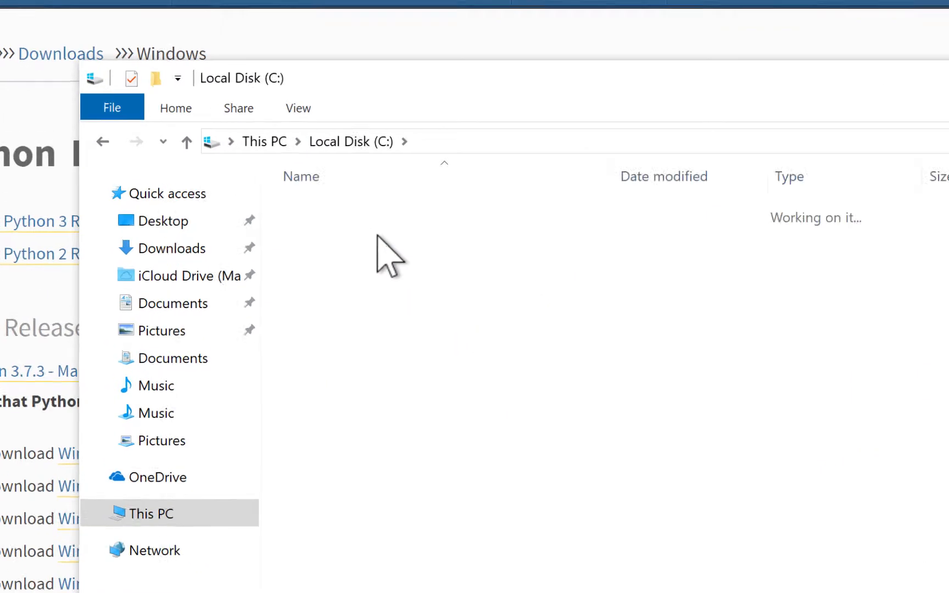
click(404, 391)
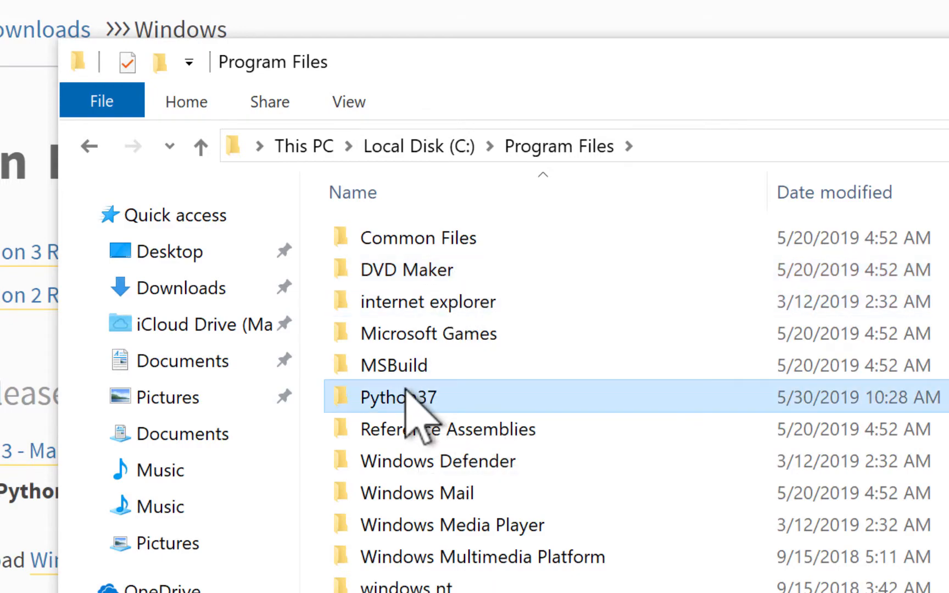
double_click(405, 391)
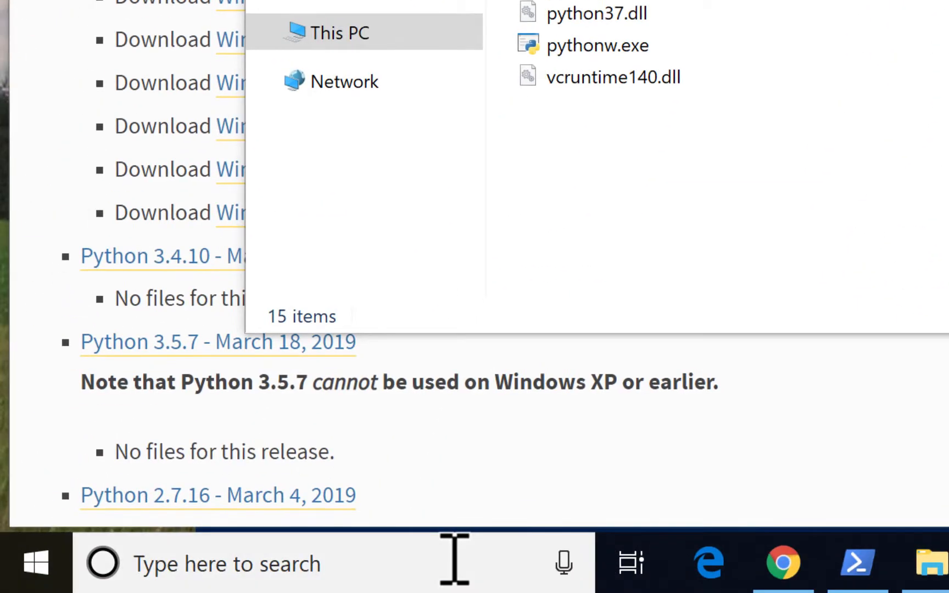
- Search Windows for IDLE and launch IDLE (Python 3.7 64-bit)
click(455, 557)
text(IDLE)
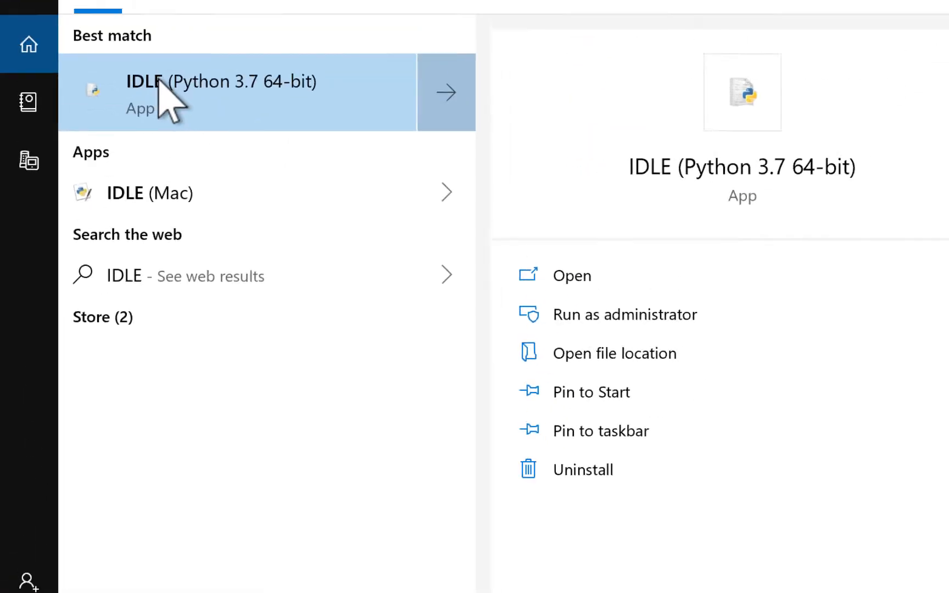
click(164, 85)
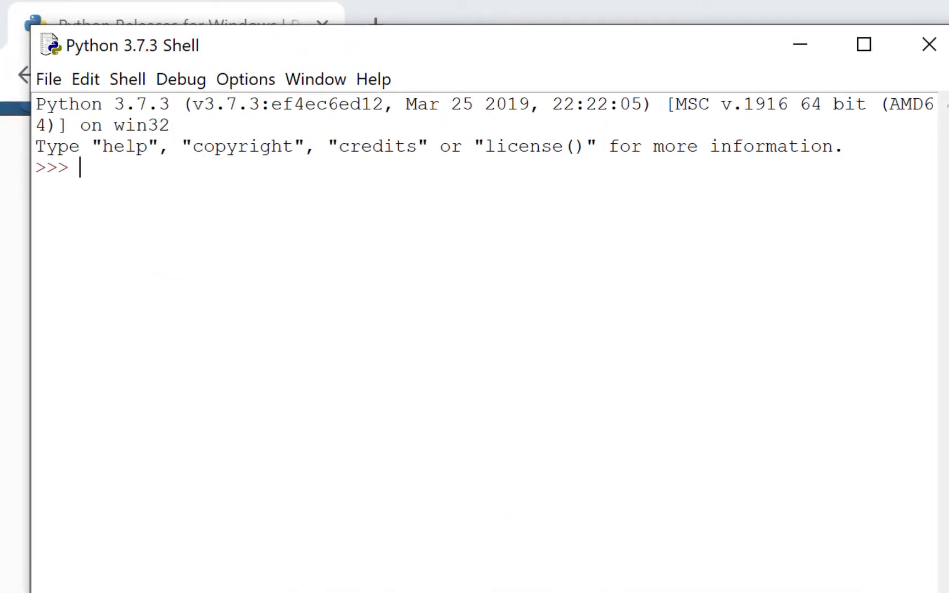
- Switch to Windows PowerShell, start the Python interpreter with python, and exit it with quit()
key(alt+Tab)
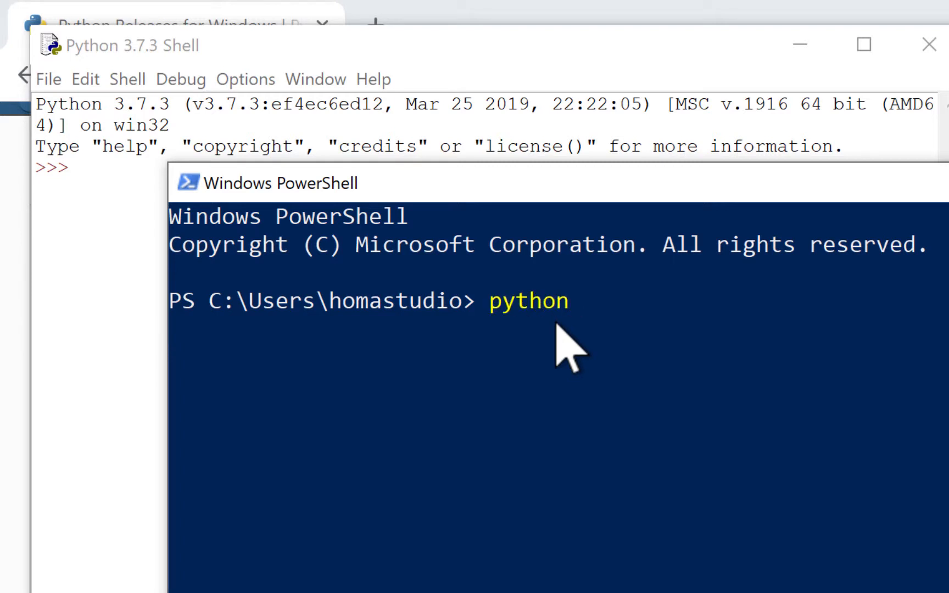
key(Return)
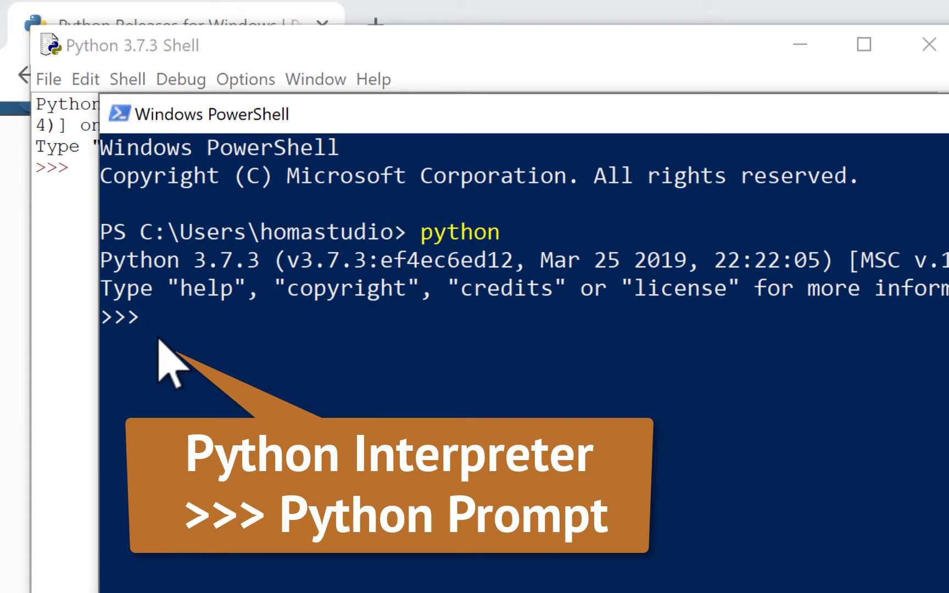
text(quit())
key(Return)
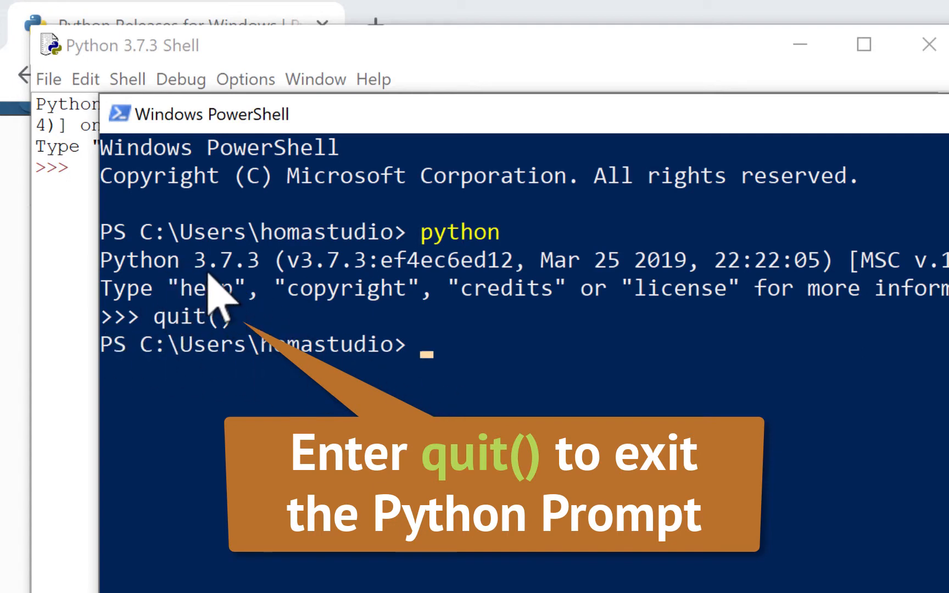
- Switch to the IDLE shell, create a new file, and enter print("Hello from IDLE - Windows") in it
click(516, 46)
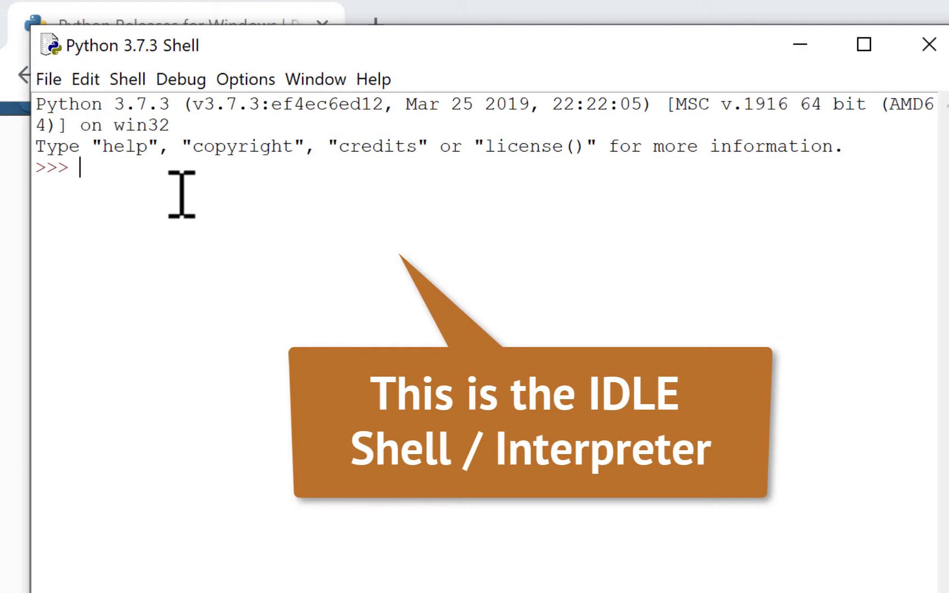
click(48, 79)
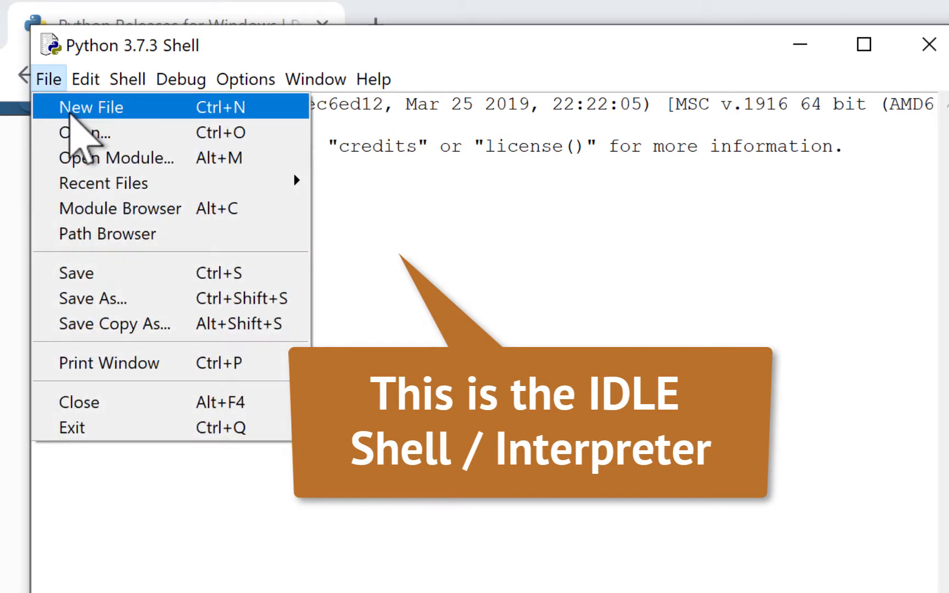
click(72, 105)
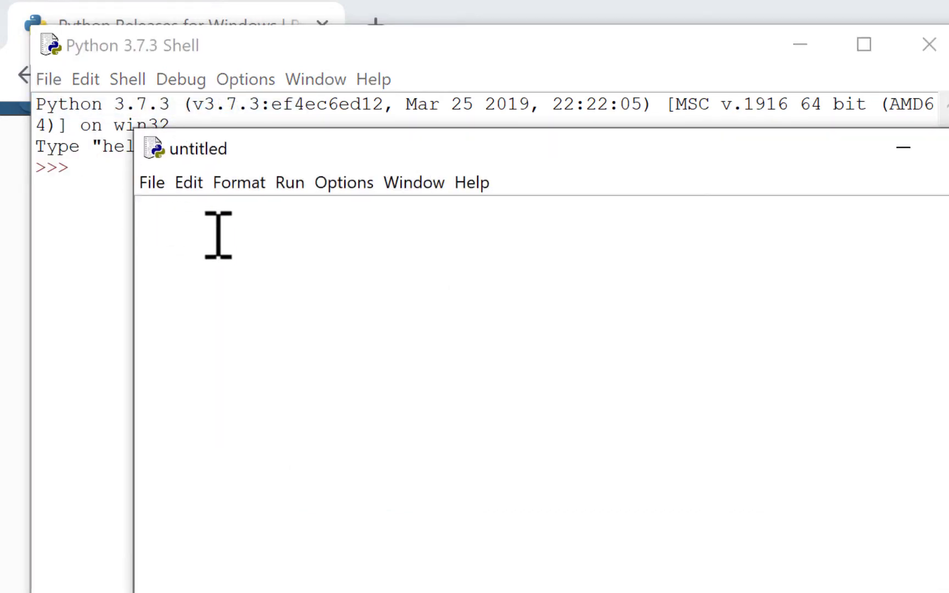
text(prin)
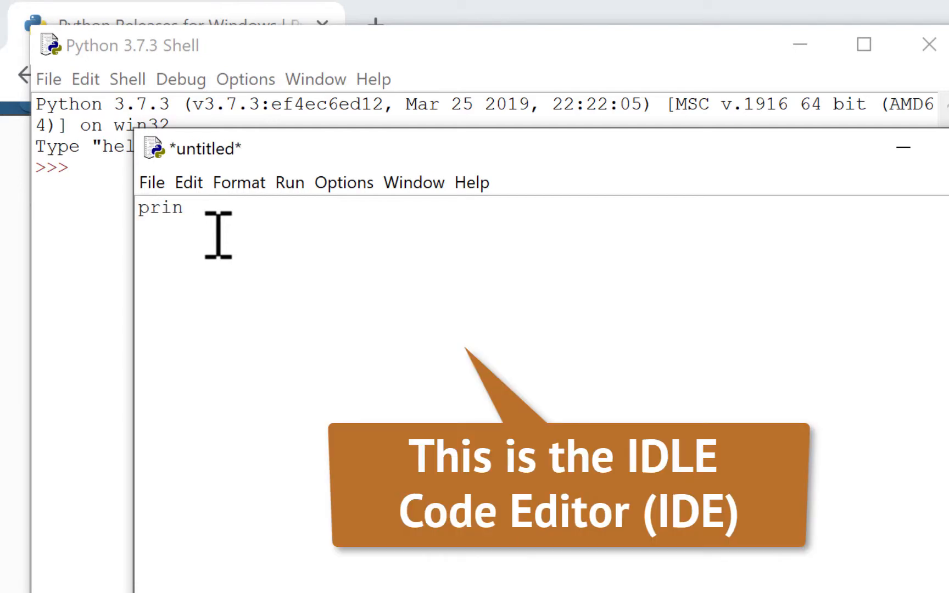
text(t("Hello fro)
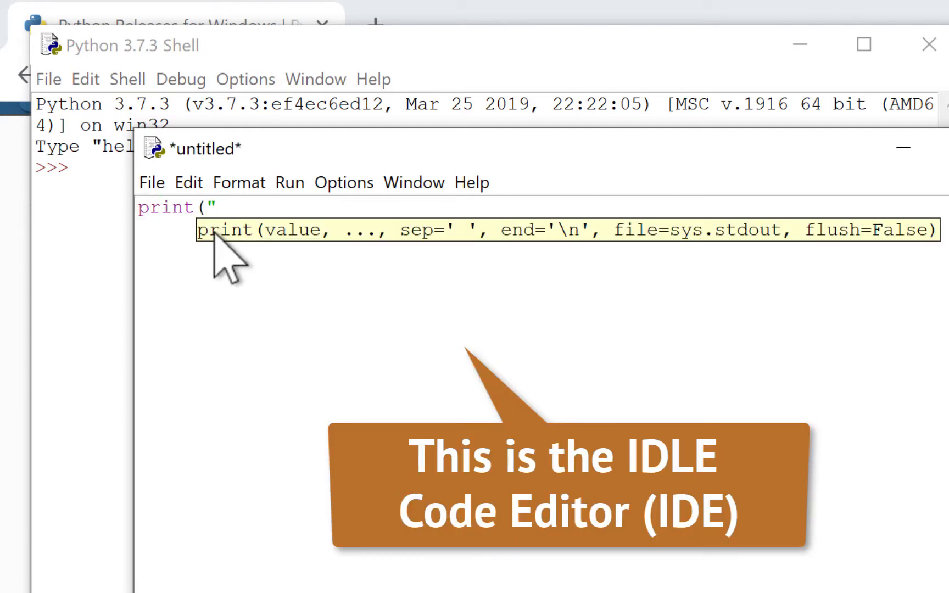
text(m IDL)
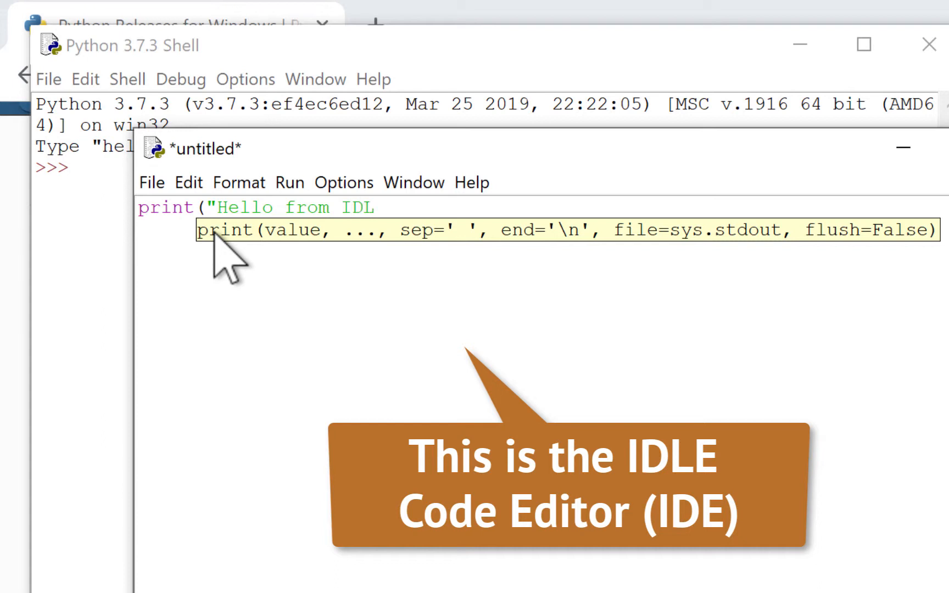
text(E - Windows)
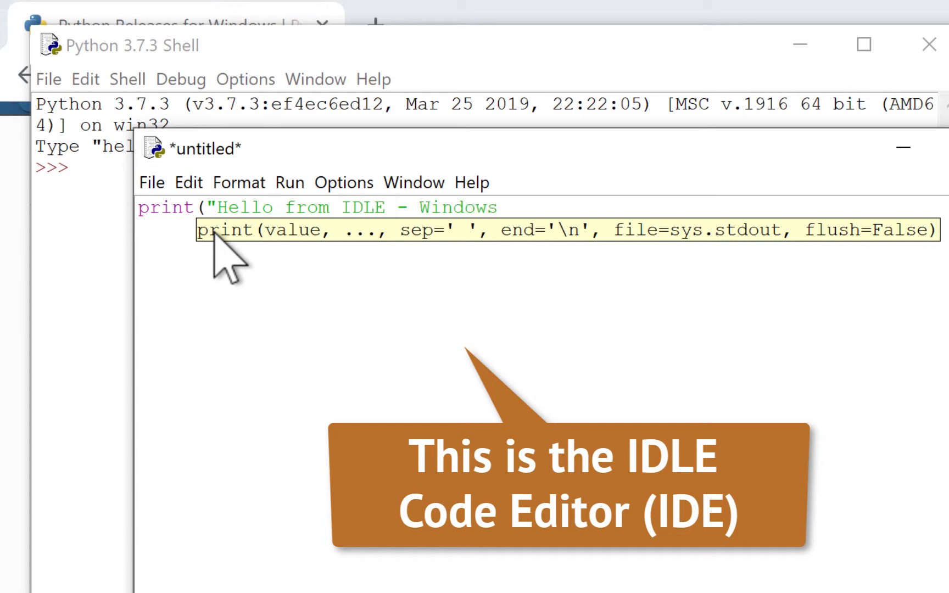
text("))
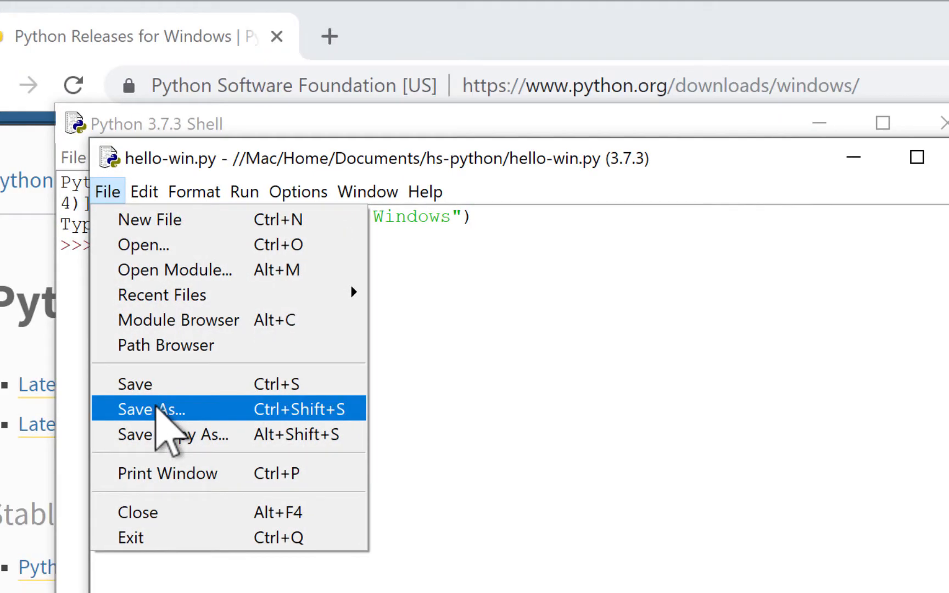
- Start saving hello-win.py under a new location and browse to the user's Documents folder on Local Disk (C:)
click(155, 407)
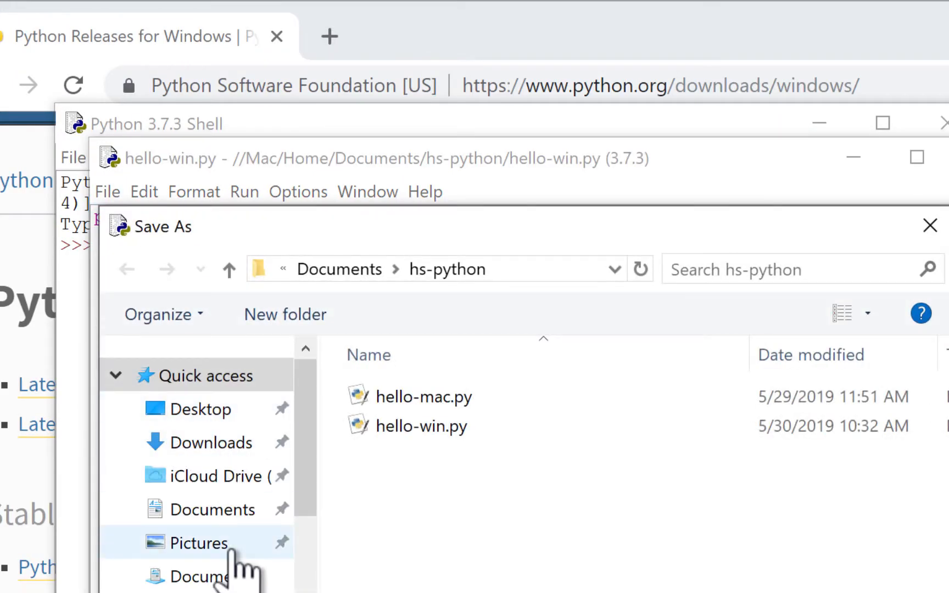
scroll(230, 550, down, 1)
drag(303, 497, 305, 587)
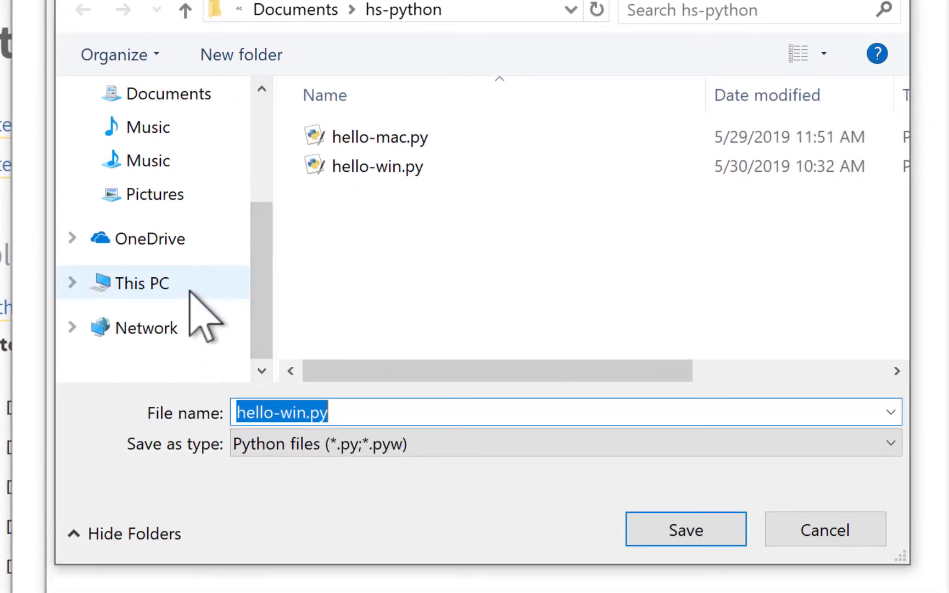
click(159, 297)
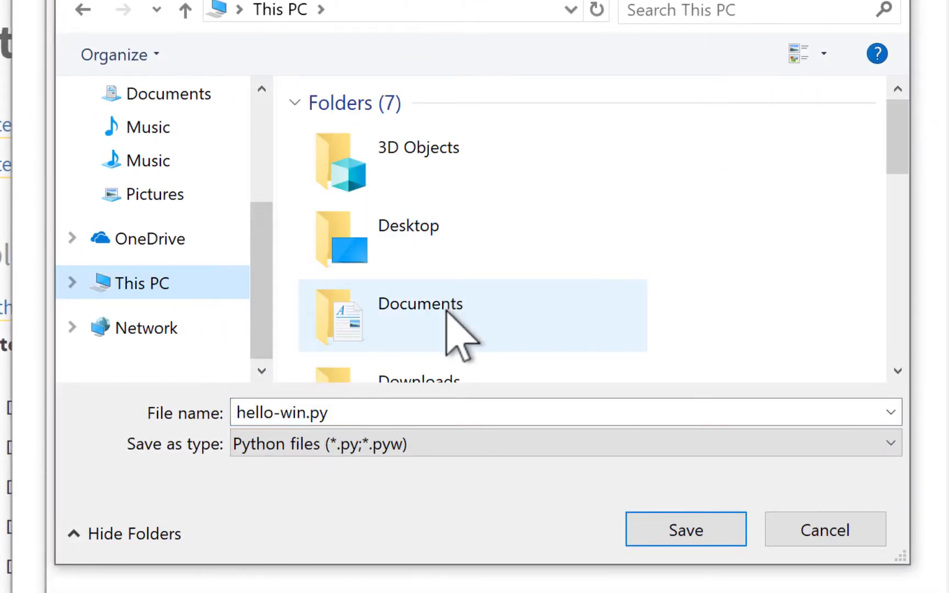
scroll(317, 269, down, 5)
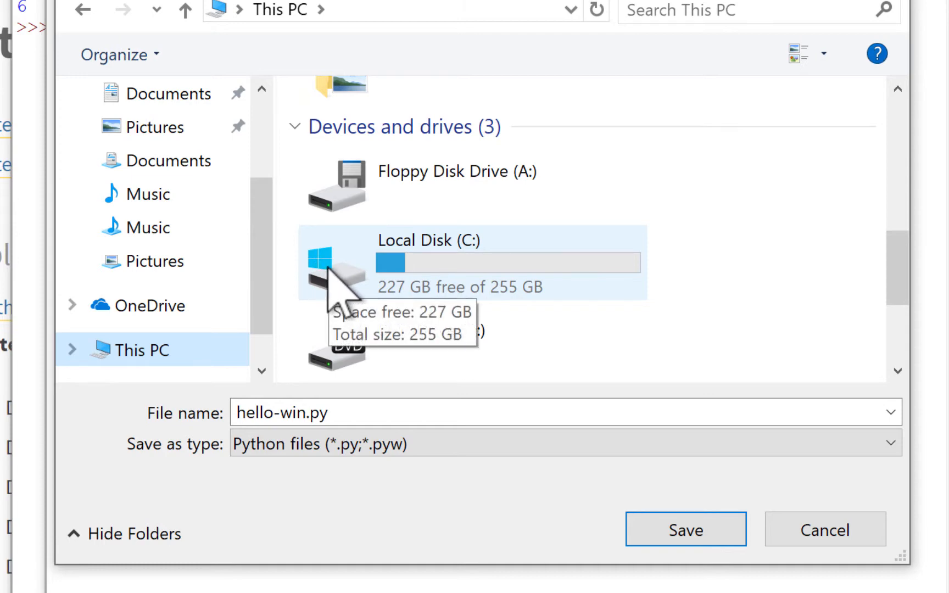
click(327, 267)
double_click(328, 268)
double_click(335, 231)
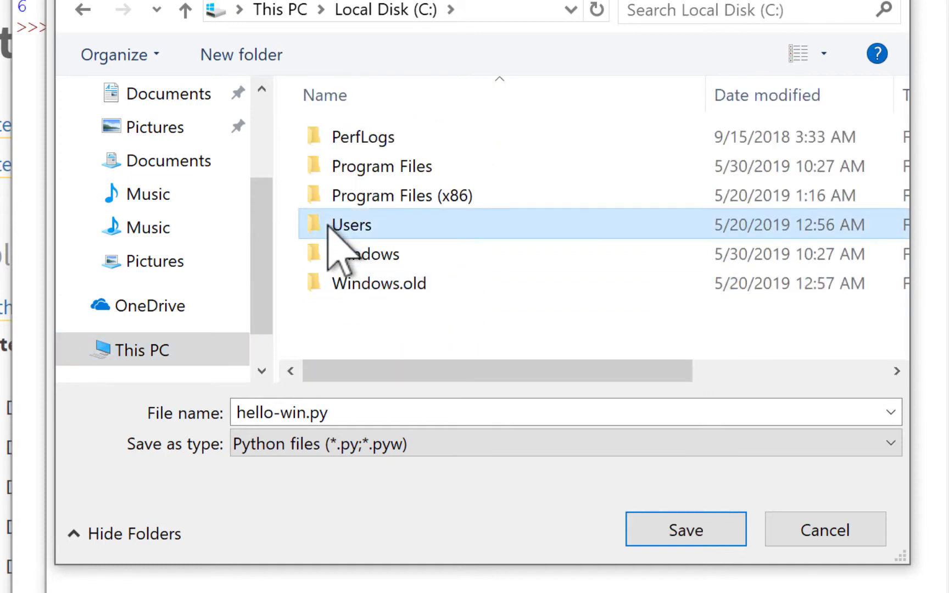
double_click(315, 138)
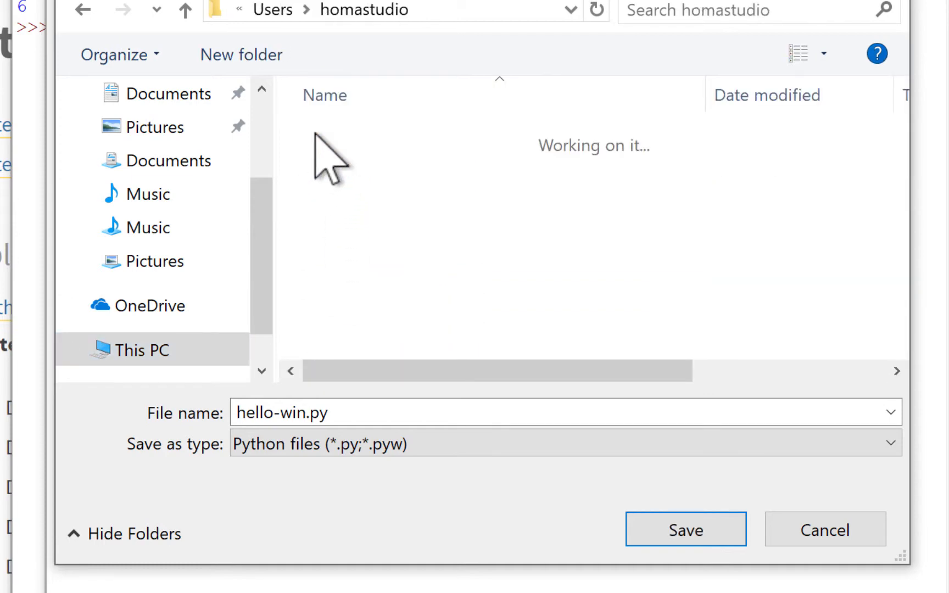
double_click(377, 254)
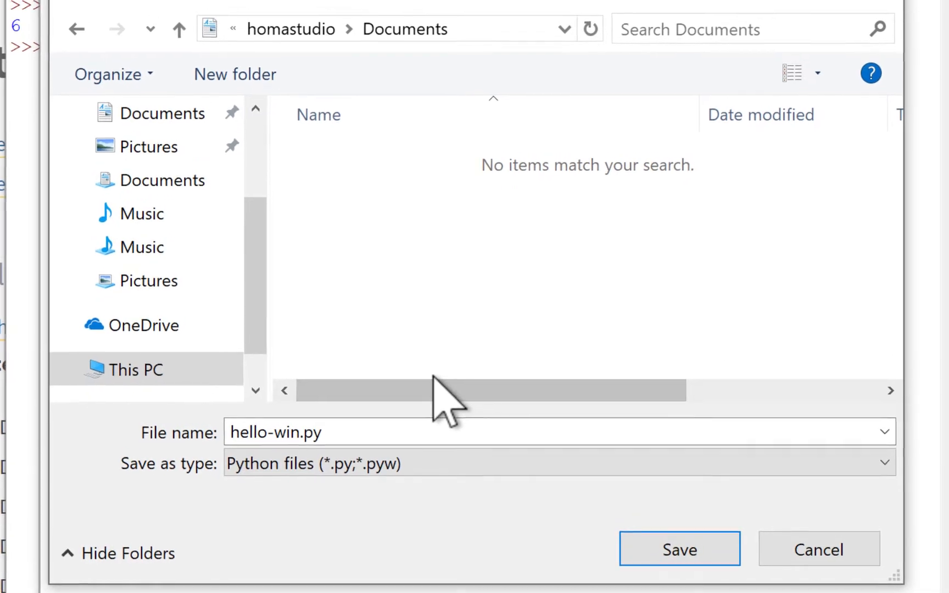
- Create a folder named hs-python in Documents and save hello-win.py in it
click(256, 71)
text(hs)
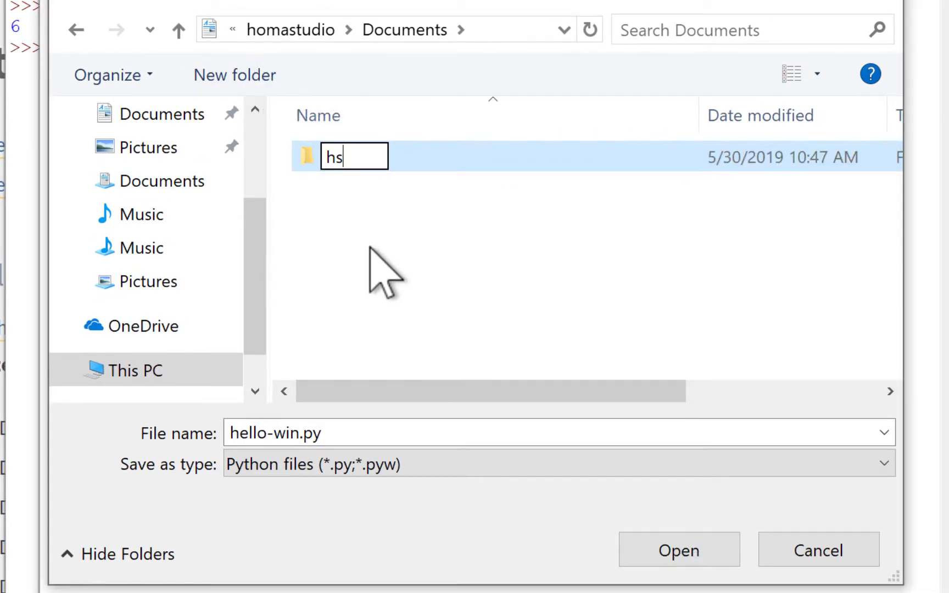
text(-python)
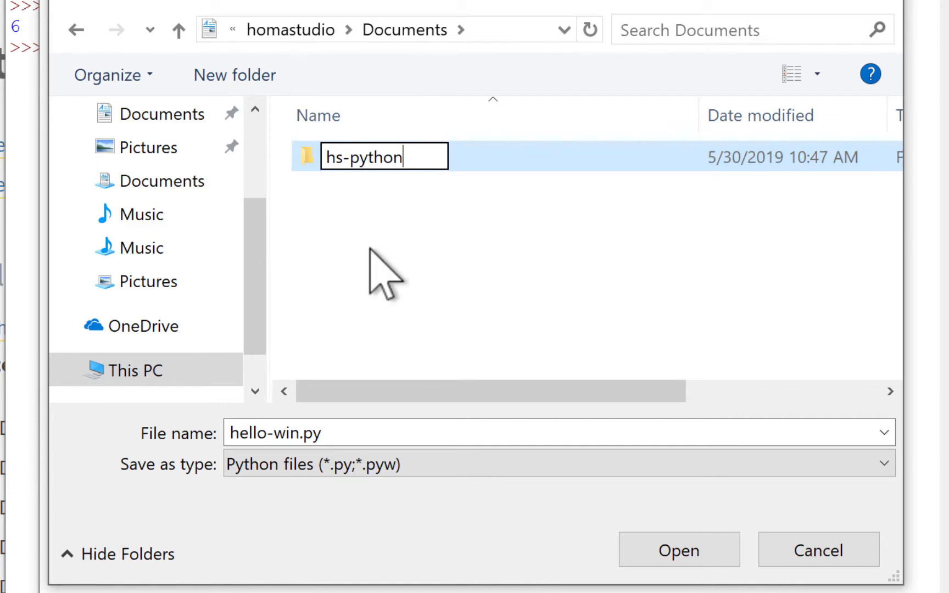
key(Return)
key(Return)
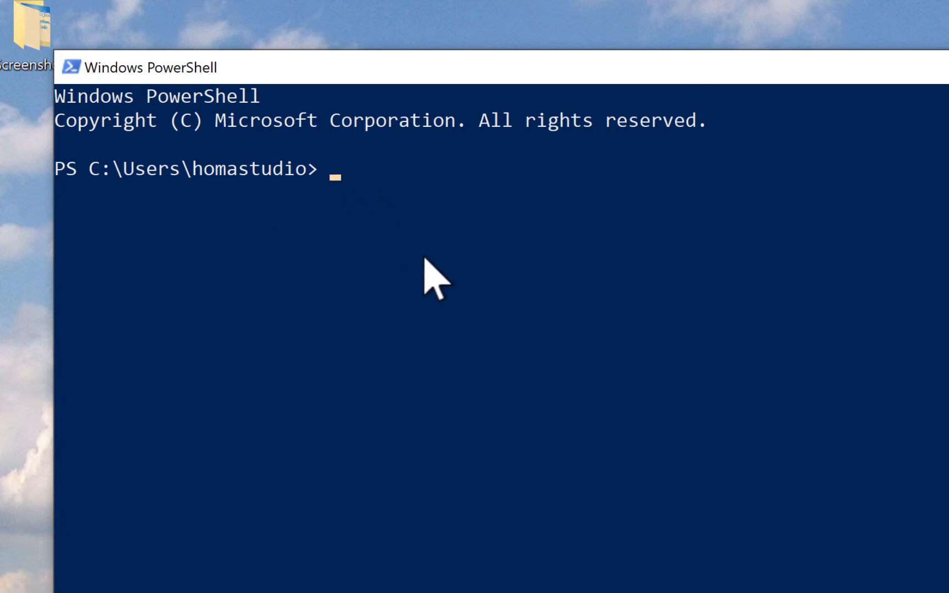
- In Windows PowerShell, list the home folder with ls, change to Documents with cd, and list its contents
text(ls)
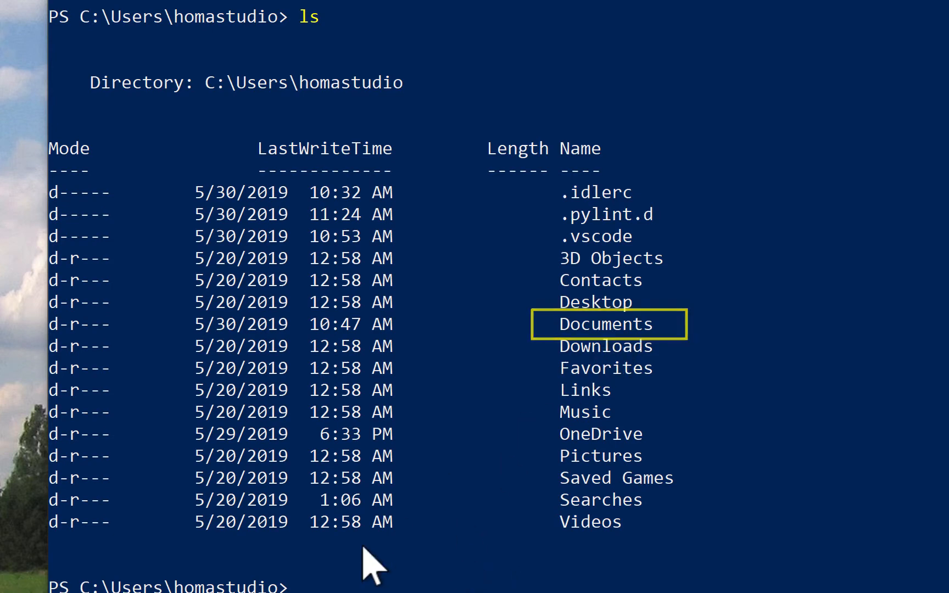
text(cd)
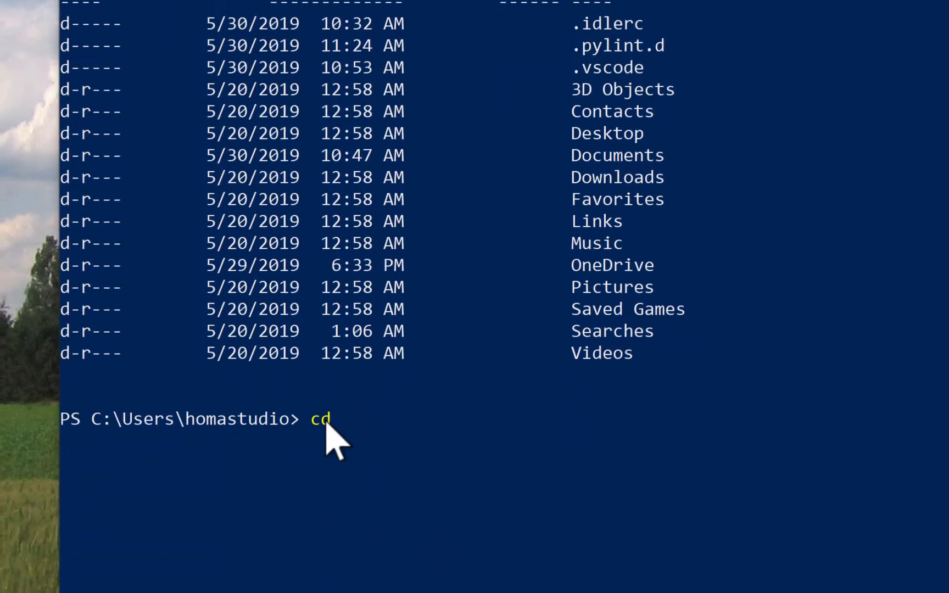
text( Documents)
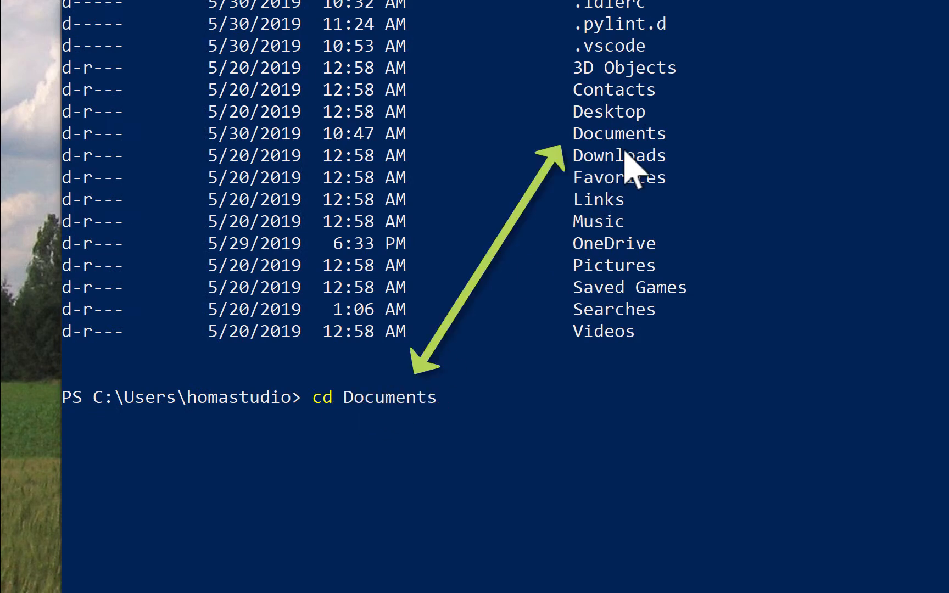
key(Return)
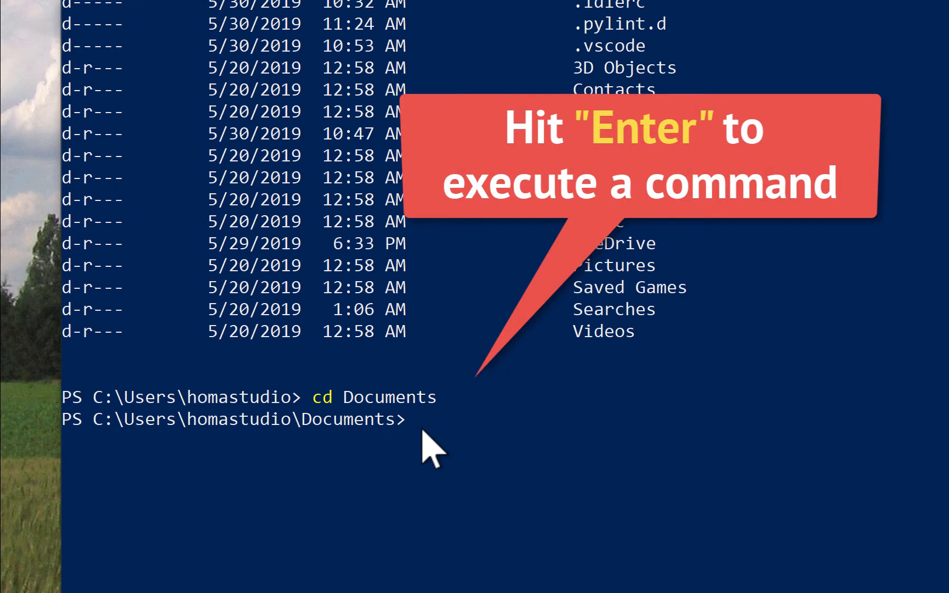
text(ls)
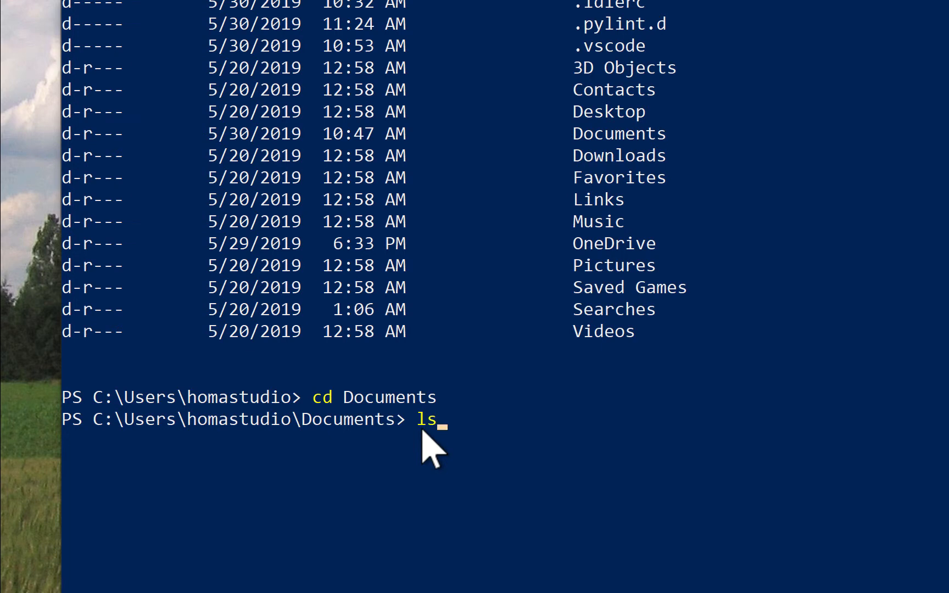
key(Return)
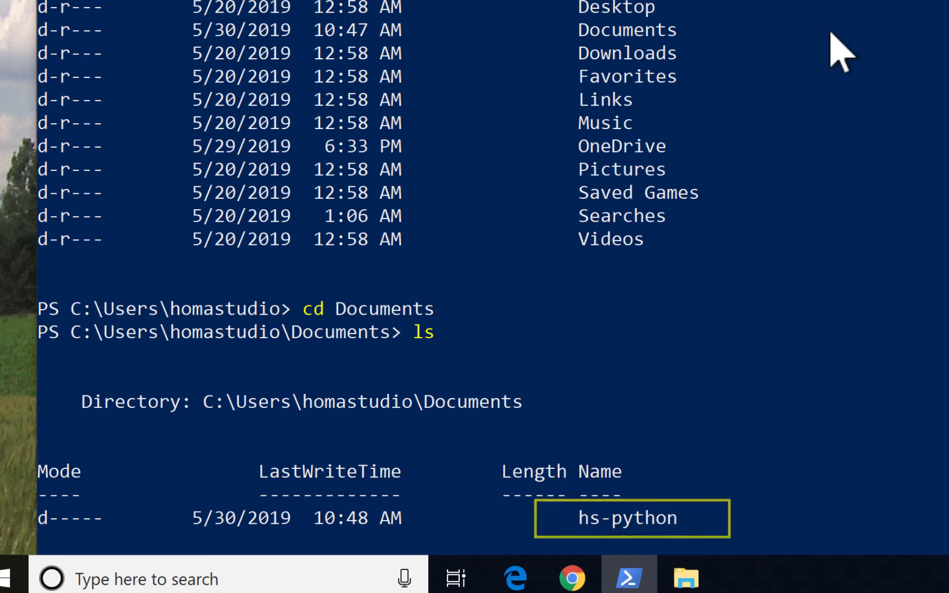
drag(830, 33, 834, 0)
scroll(569, 499, down, 2)
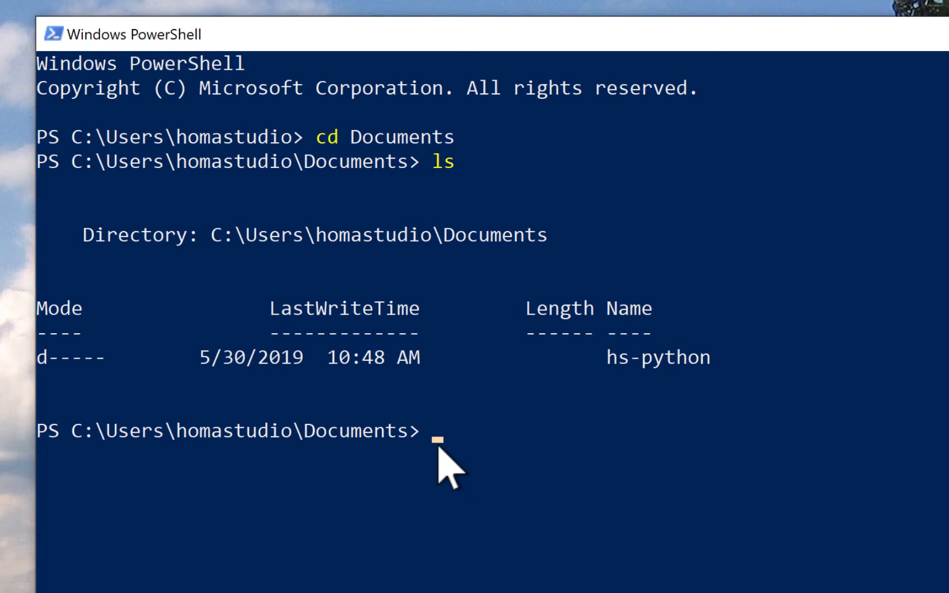
- Change into the hs-python folder with cd and list its files with ls
text(cd hs-python)
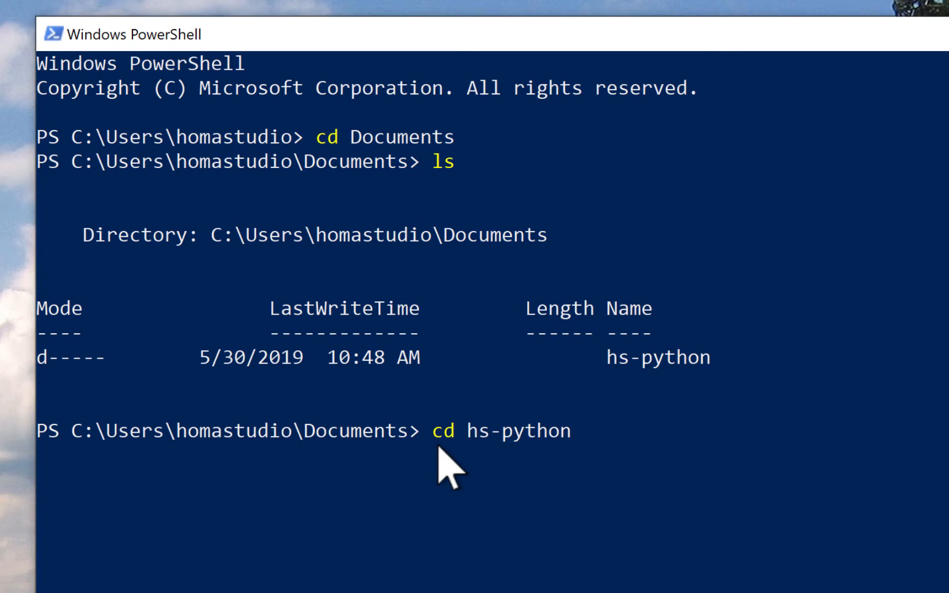
key(Return)
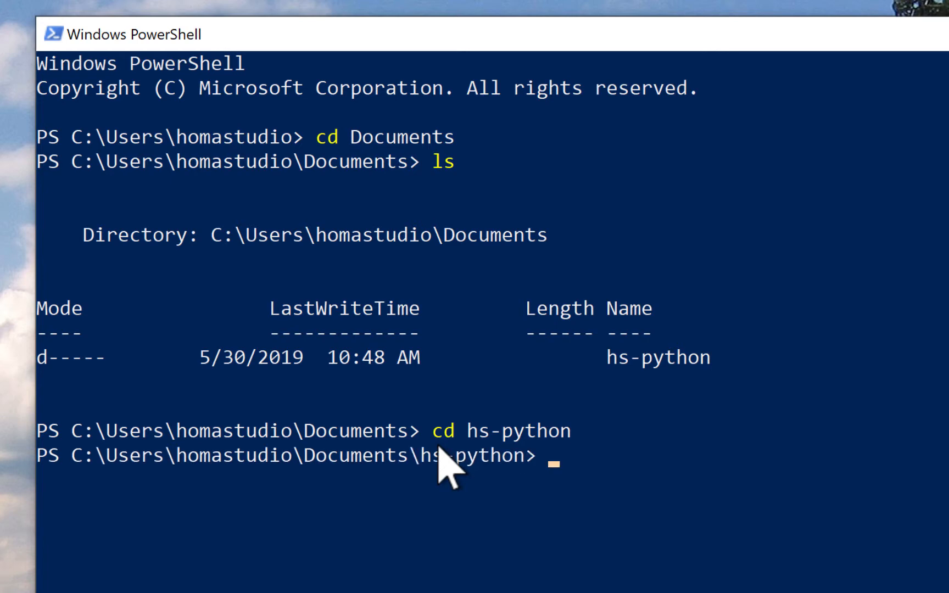
text(ls)
key(Return)
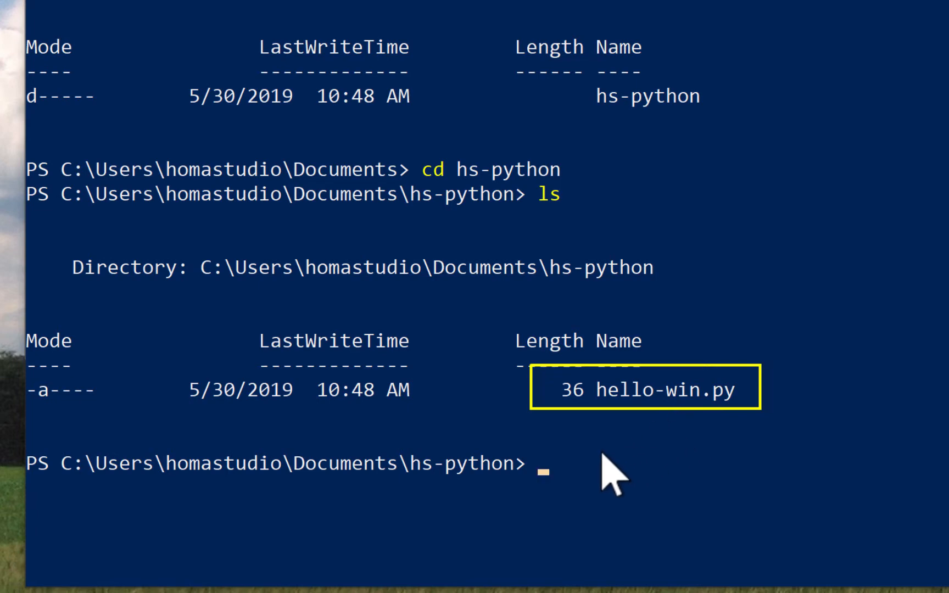
- Run the script with python hello-win.py
text(pyt)
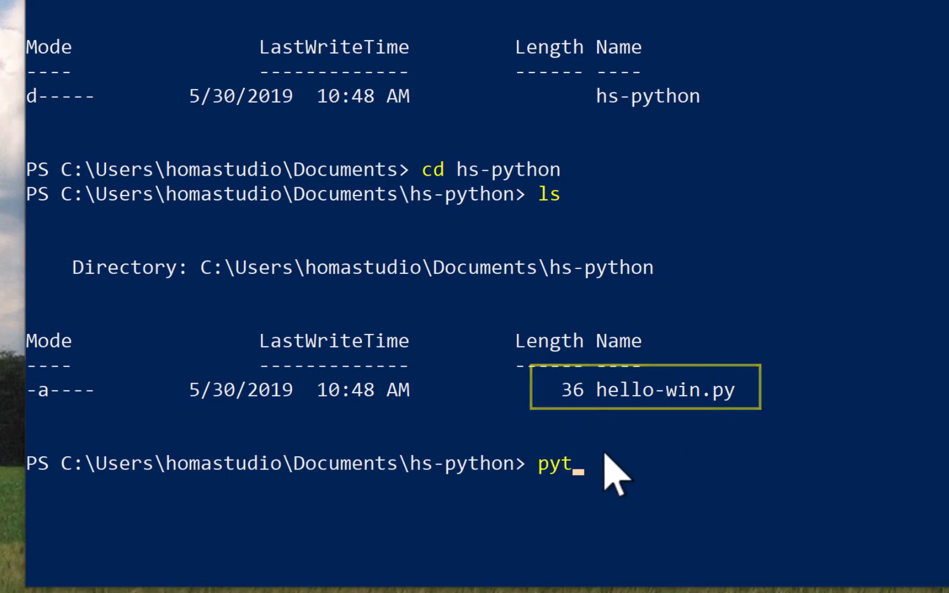
text(hon )
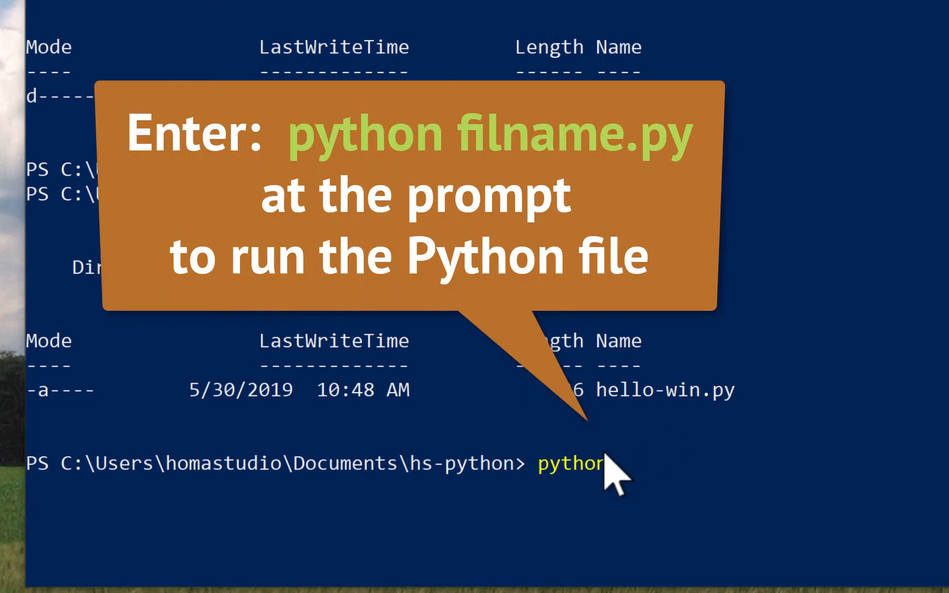
text(hello-win.py)
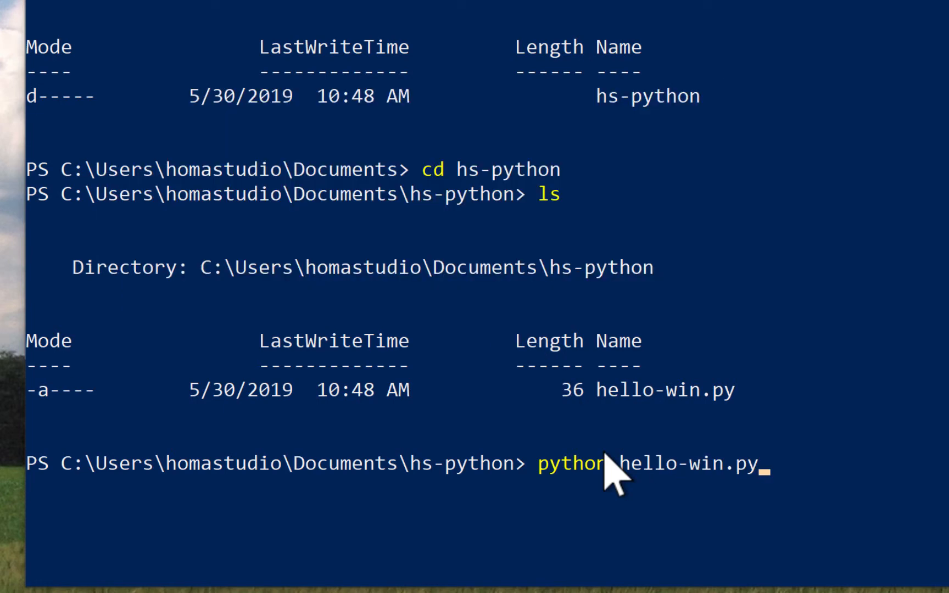
key(Return)
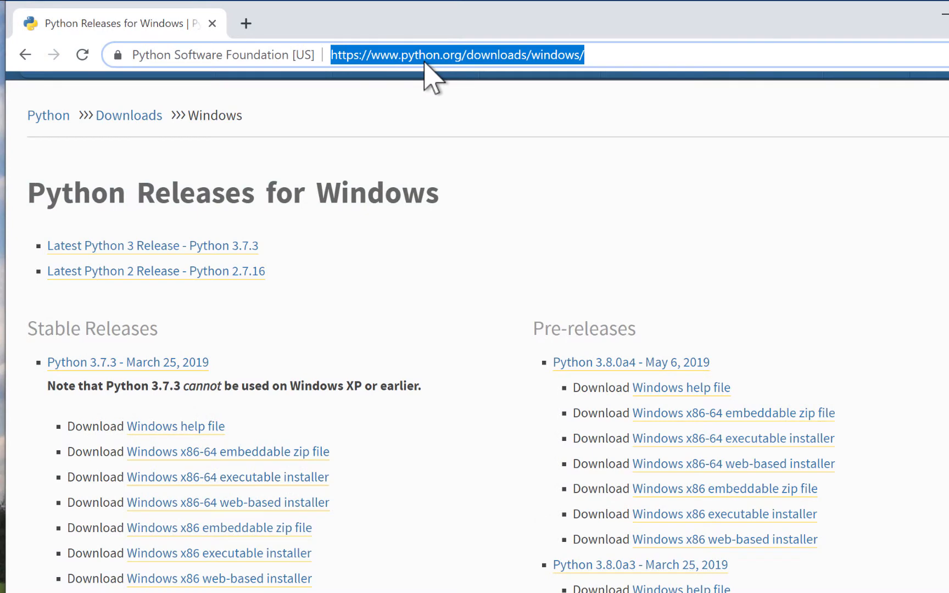
- Switch to Chrome, search the web for "vs code", and open the Visual Studio Code website
text(vs code)
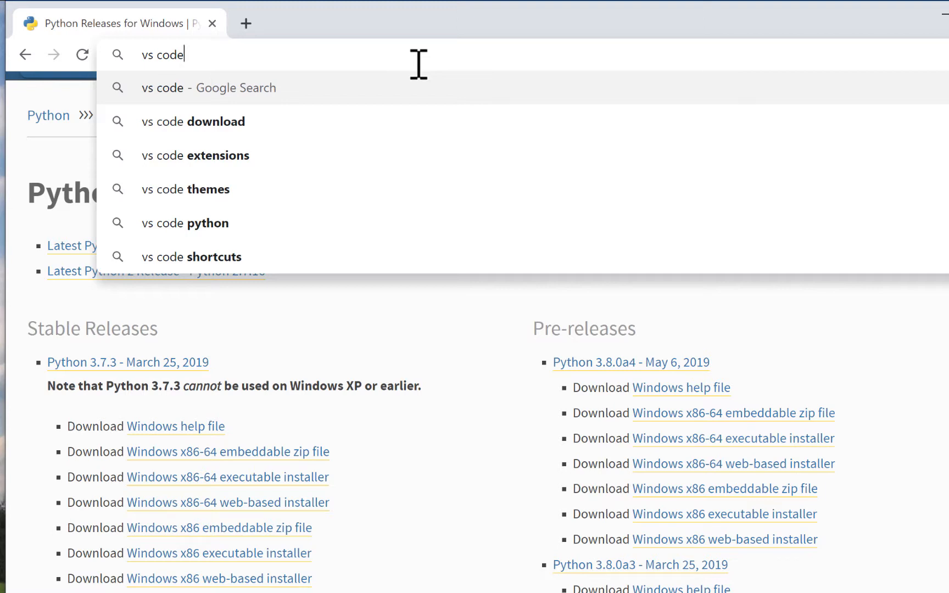
key(Return)
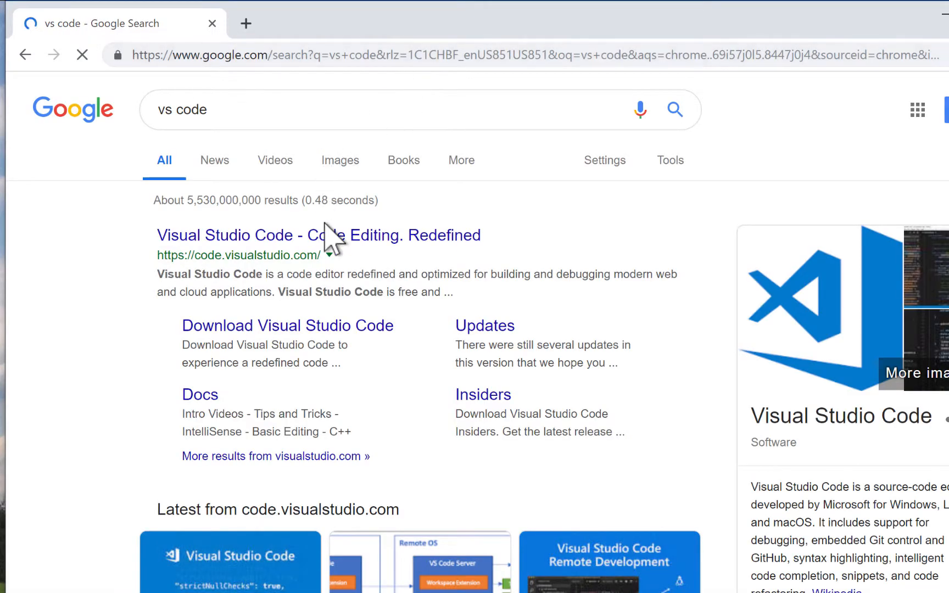
click(326, 235)
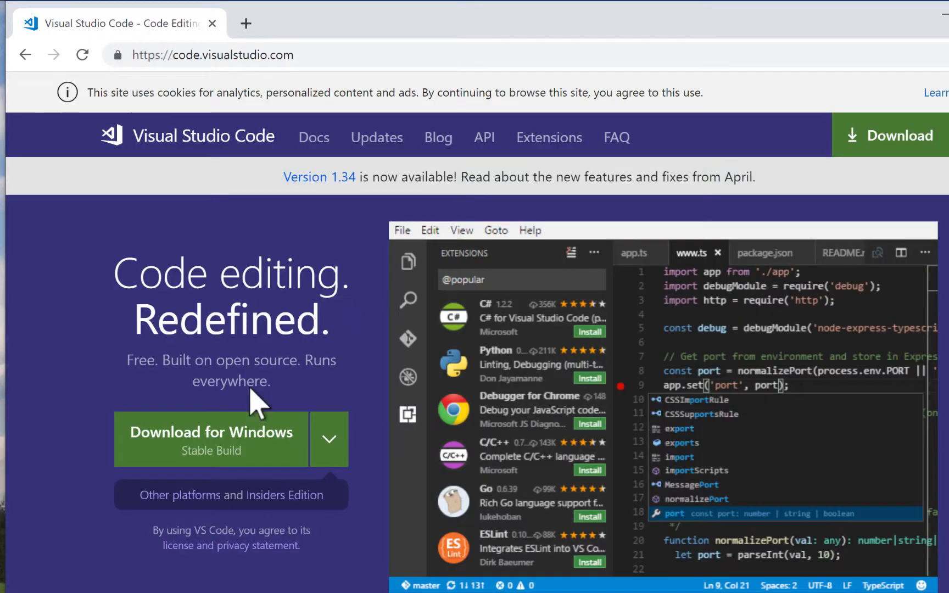
- Download the stable build of Visual Studio Code for Windows and launch the downloaded installer
click(214, 445)
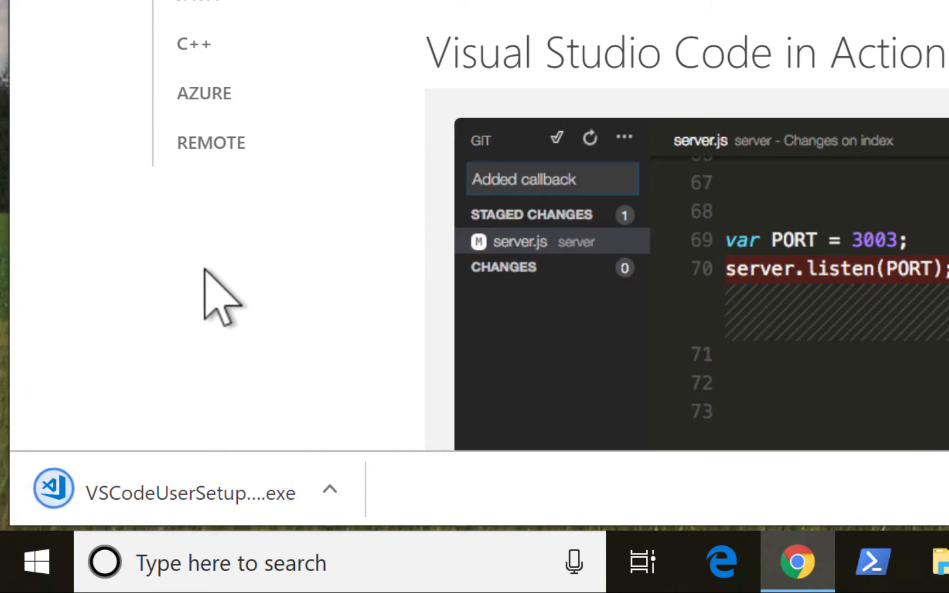
click(187, 491)
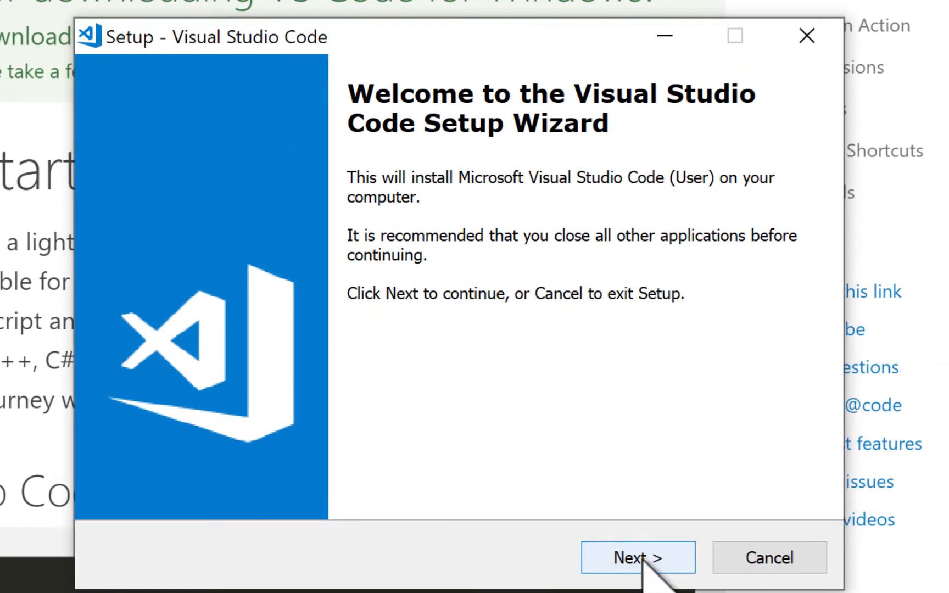
- Go through the Visual Studio Code setup, accepting the license agreement and keeping the default destination folder
click(822, 432)
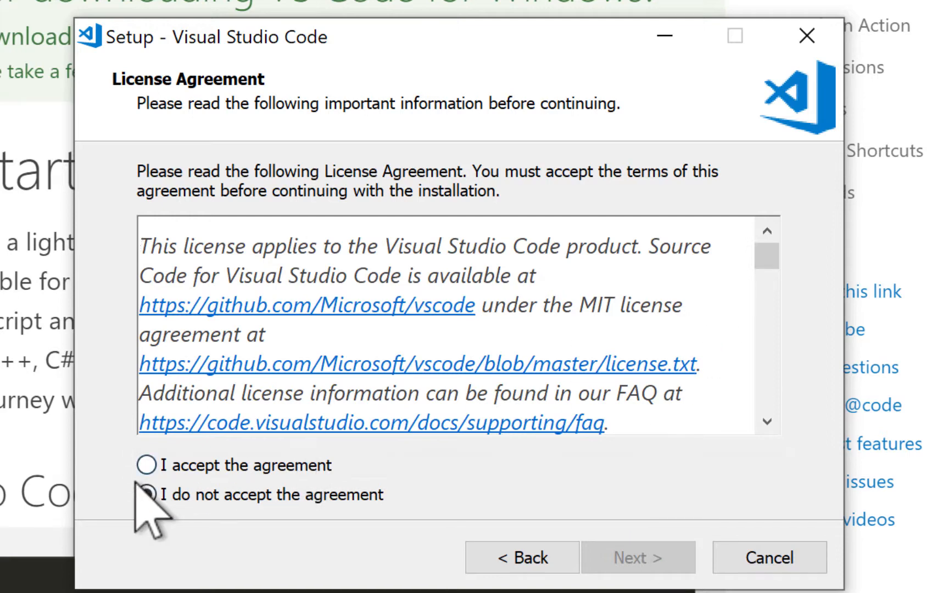
click(146, 466)
click(639, 557)
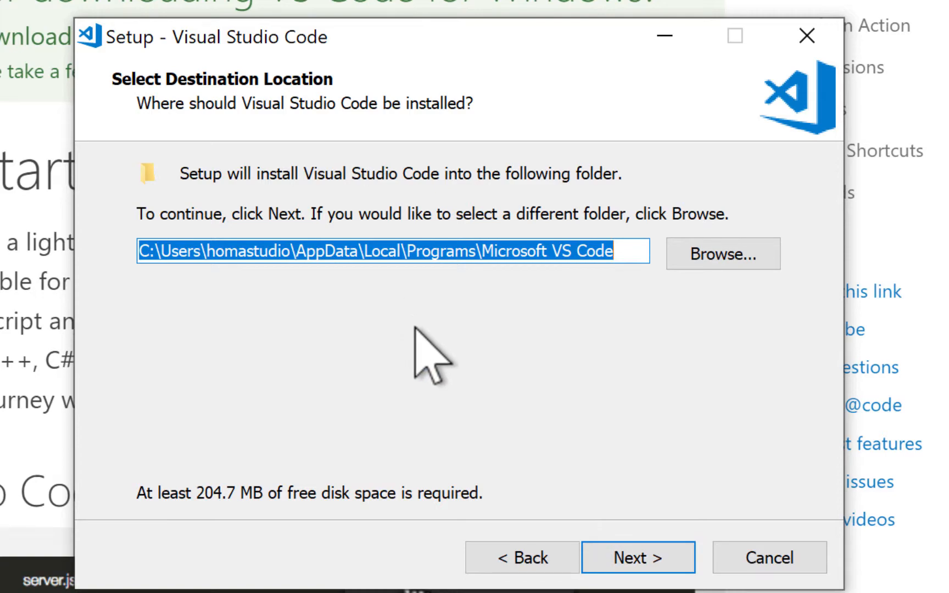
click(625, 556)
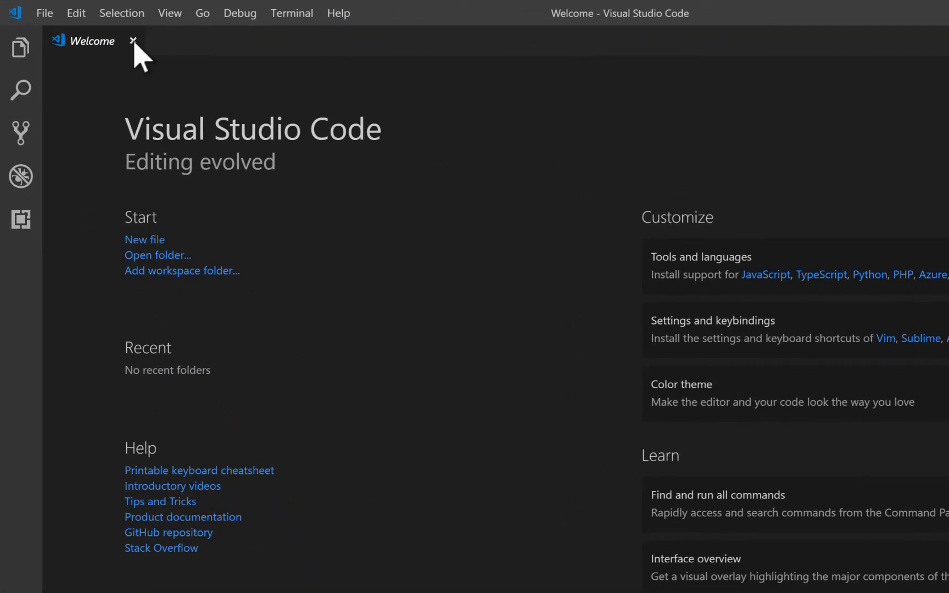
- Close the Welcome page in Visual Studio Code and install Microsoft's Python extension
click(133, 41)
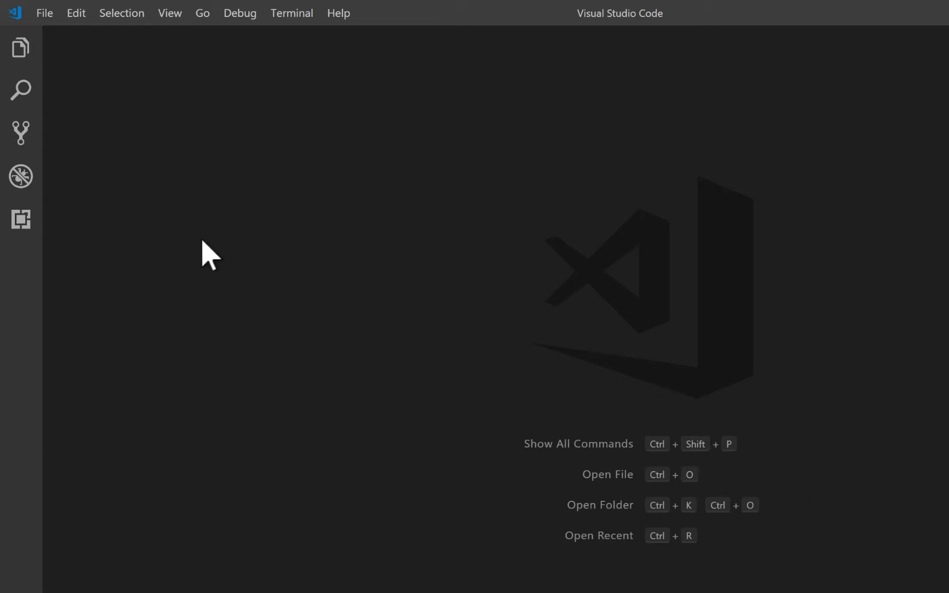
click(21, 220)
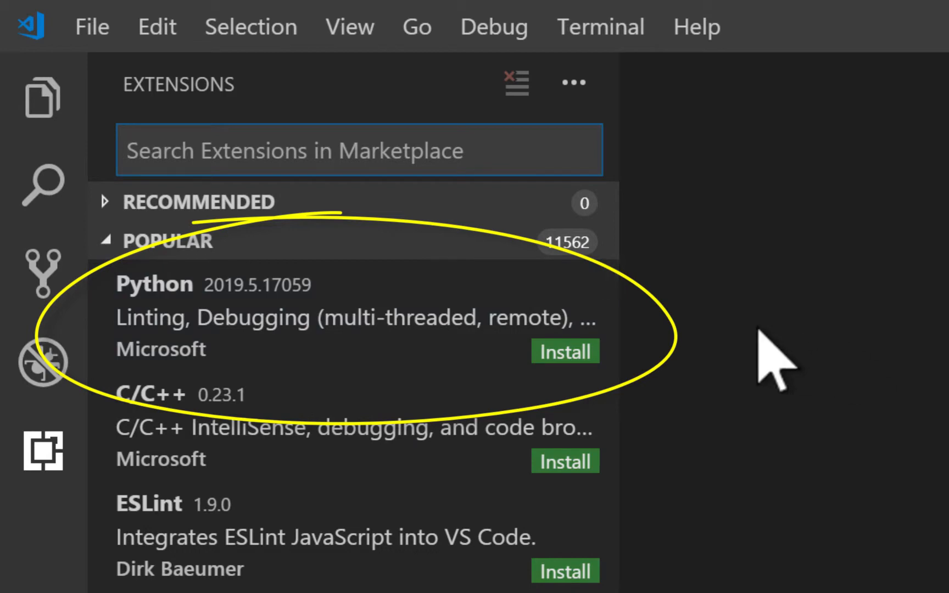
click(566, 353)
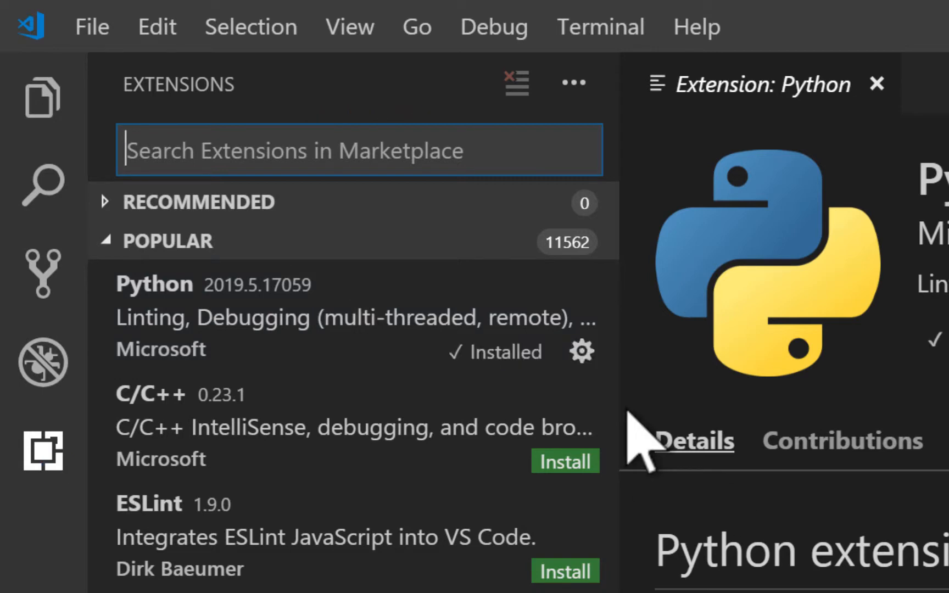
- Close the Python extension page and open the hs-python folder from the home Documents folder as the working folder
key(ctrl+shift+e)
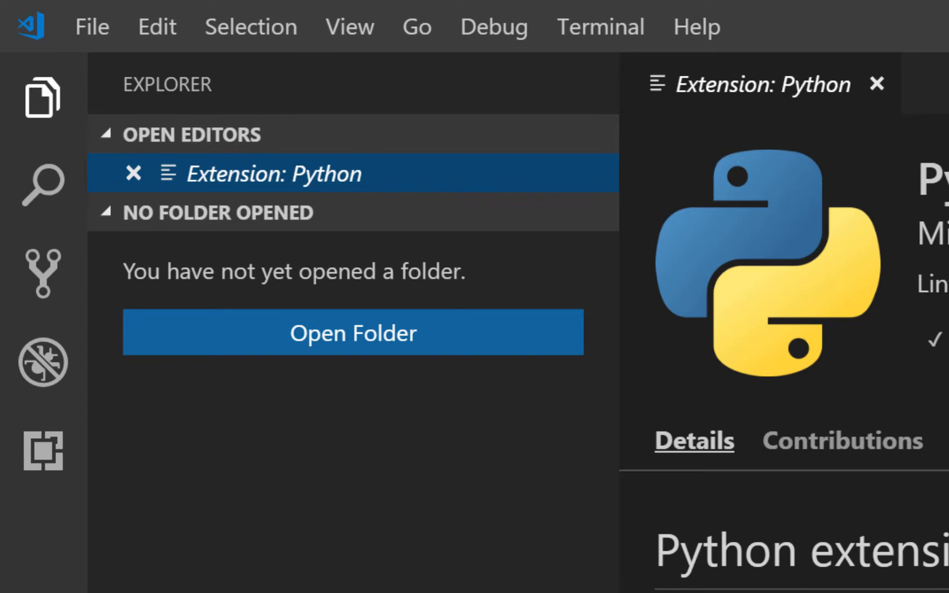
click(877, 84)
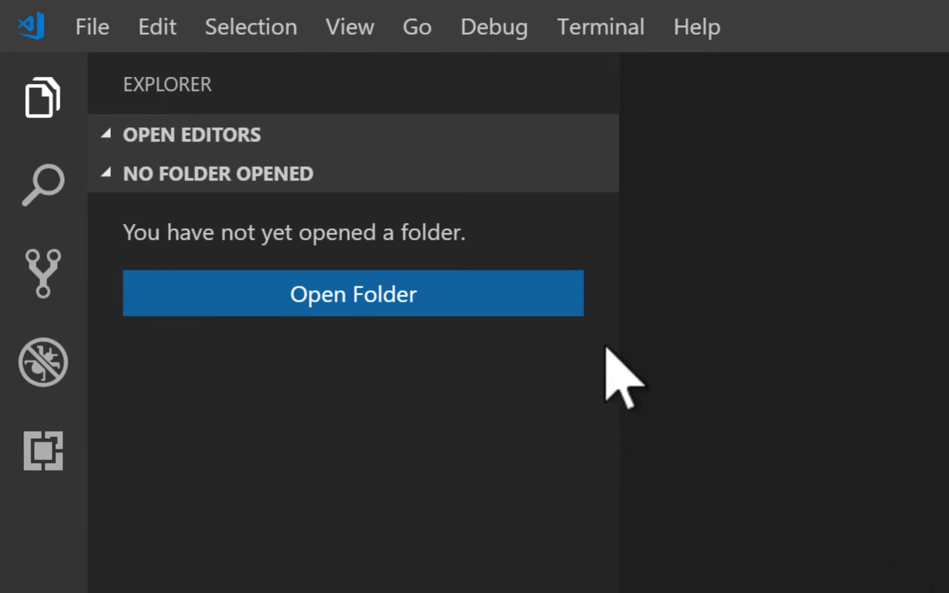
click(384, 296)
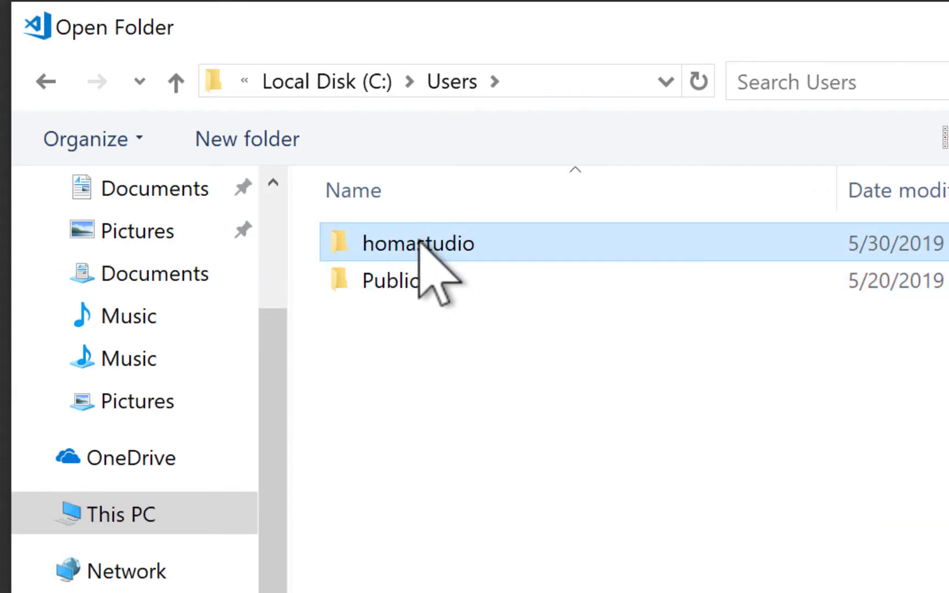
double_click(420, 242)
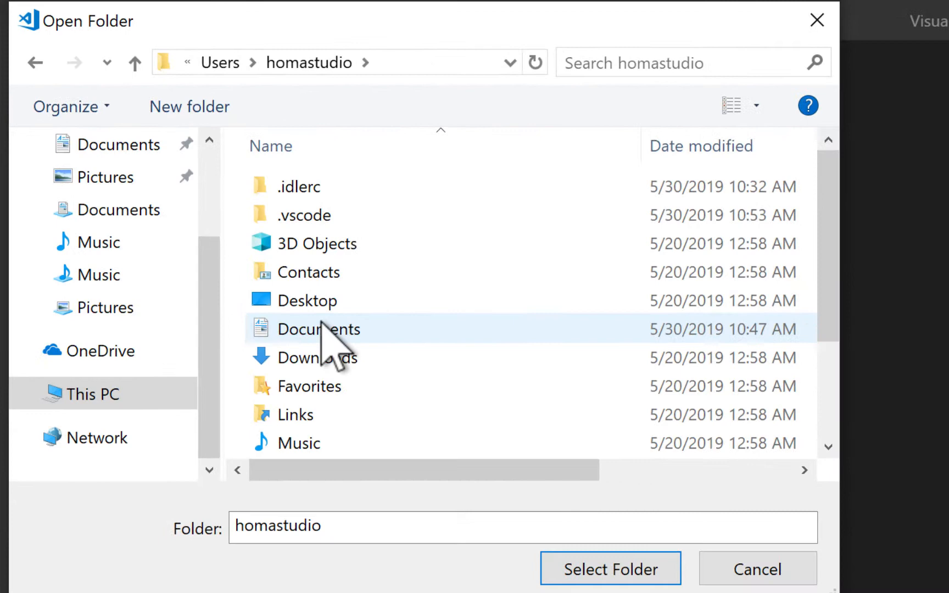
double_click(321, 328)
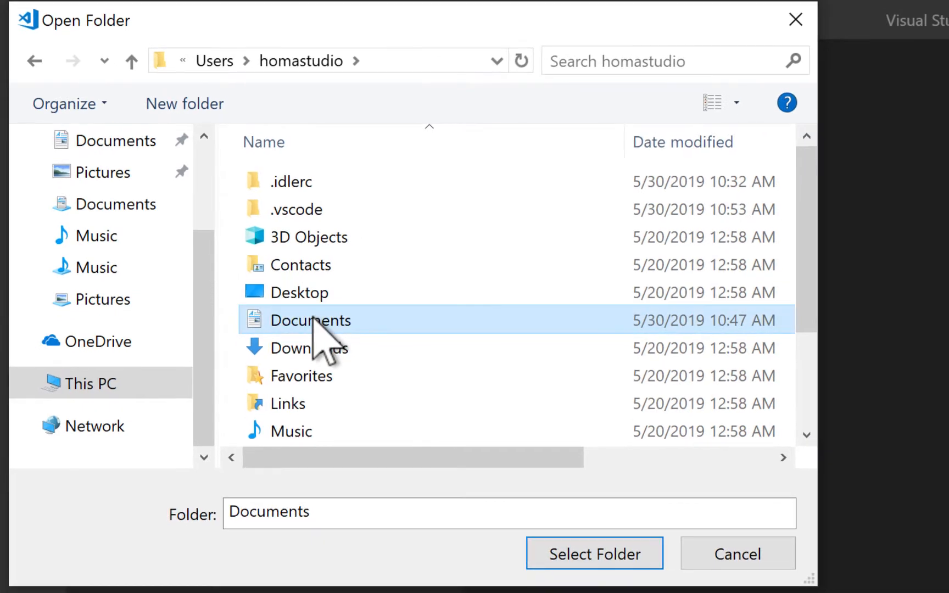
click(324, 184)
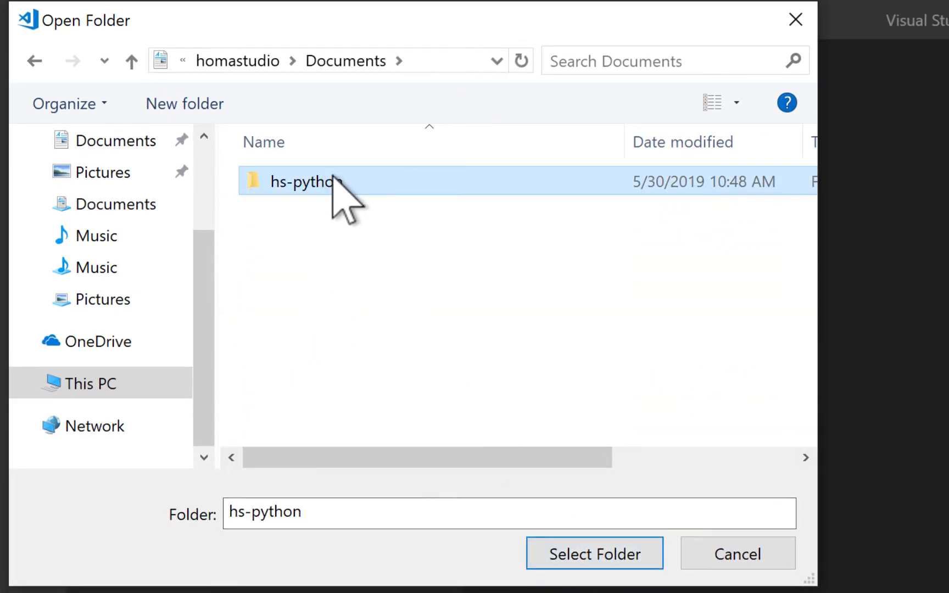
click(607, 554)
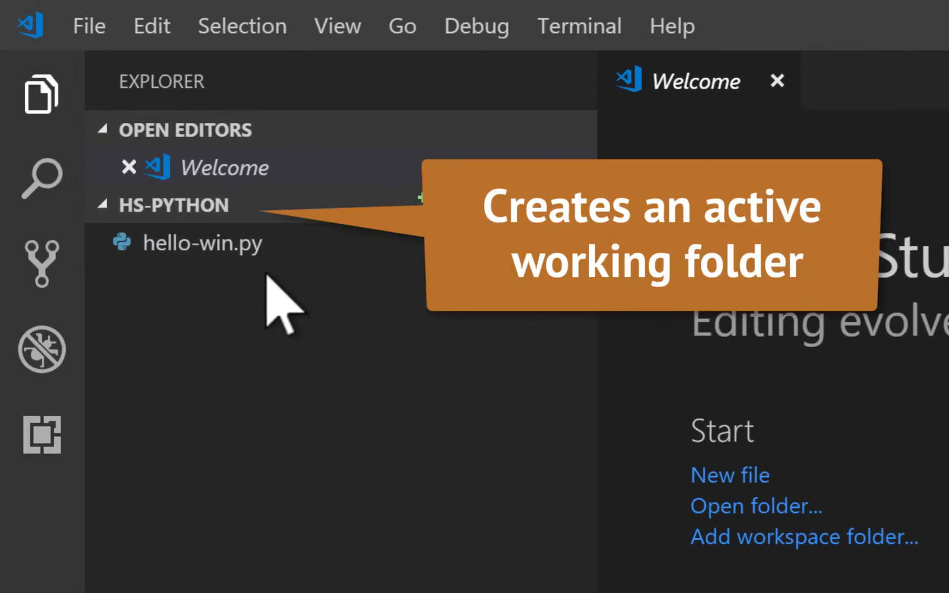
- Close the Welcome page, open a new integrated terminal and run python hello-win.py in it
click(775, 81)
click(606, 30)
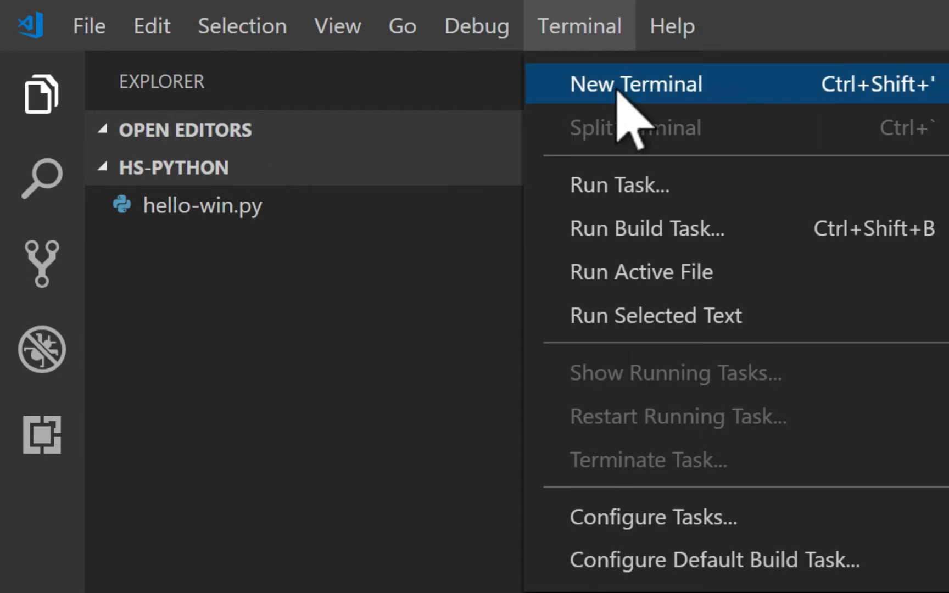
click(628, 96)
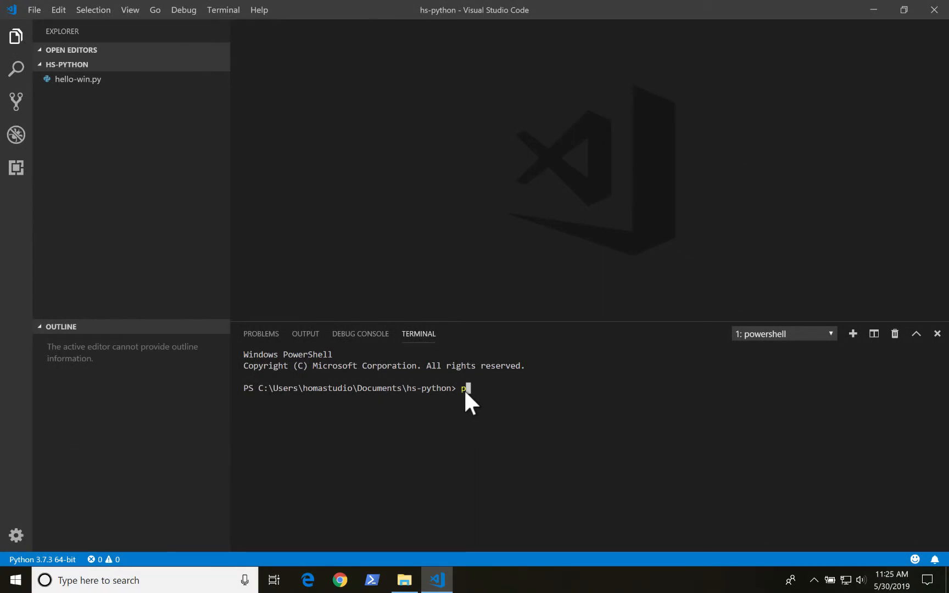
text(on )
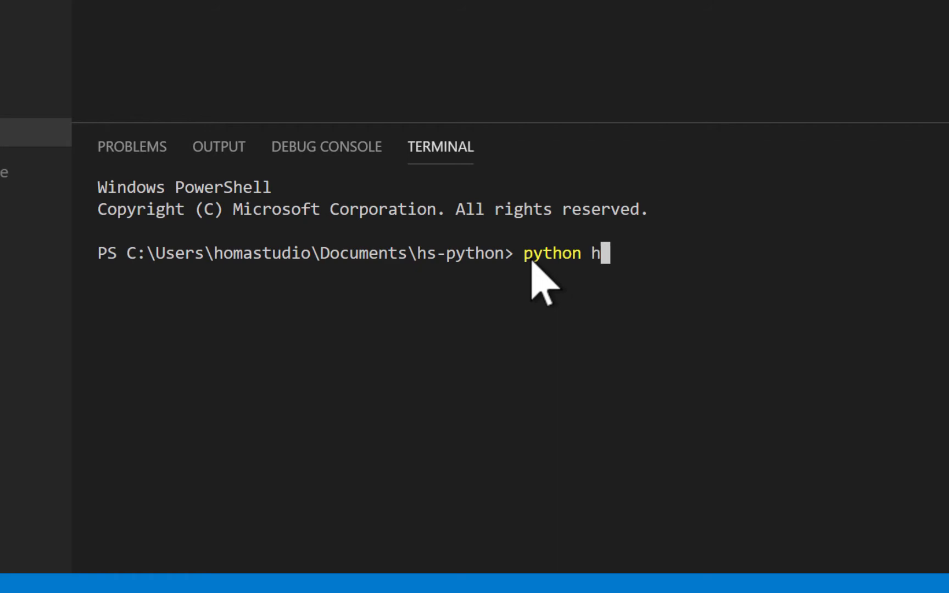
text(hello-win.py)
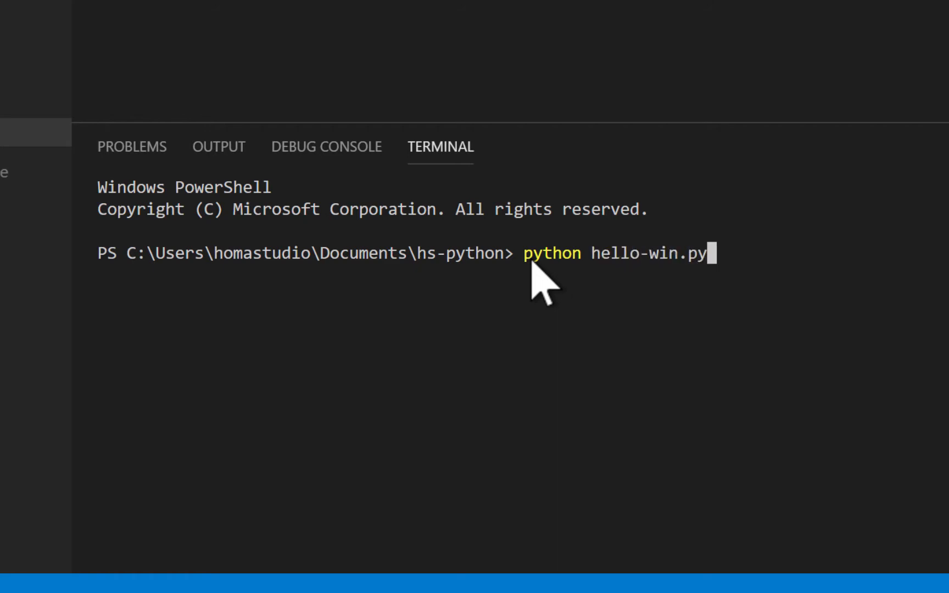
key(Return)
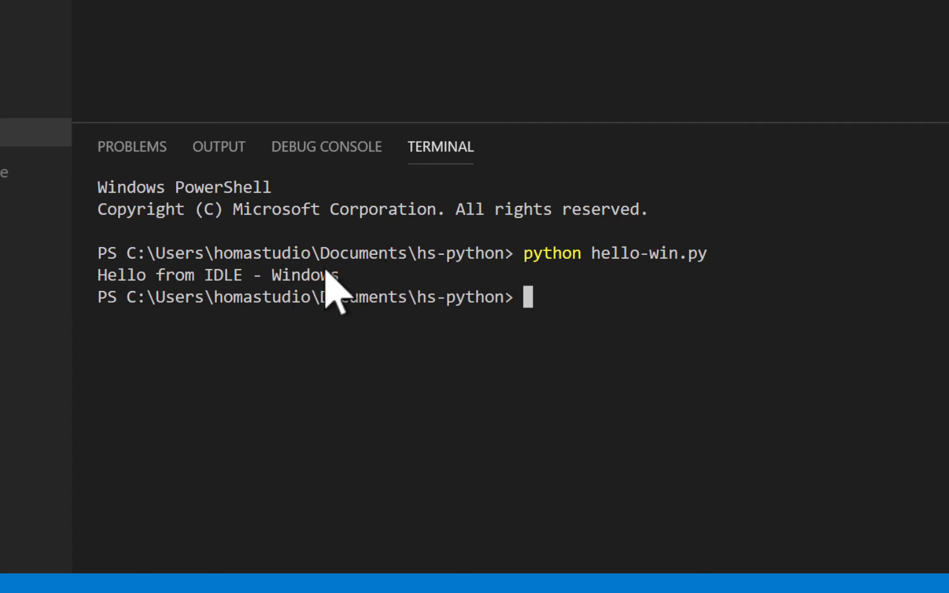
- Open hello-win.py from the hs-python folder in the editor and run it with Run Python File in Terminal
click(131, 143)
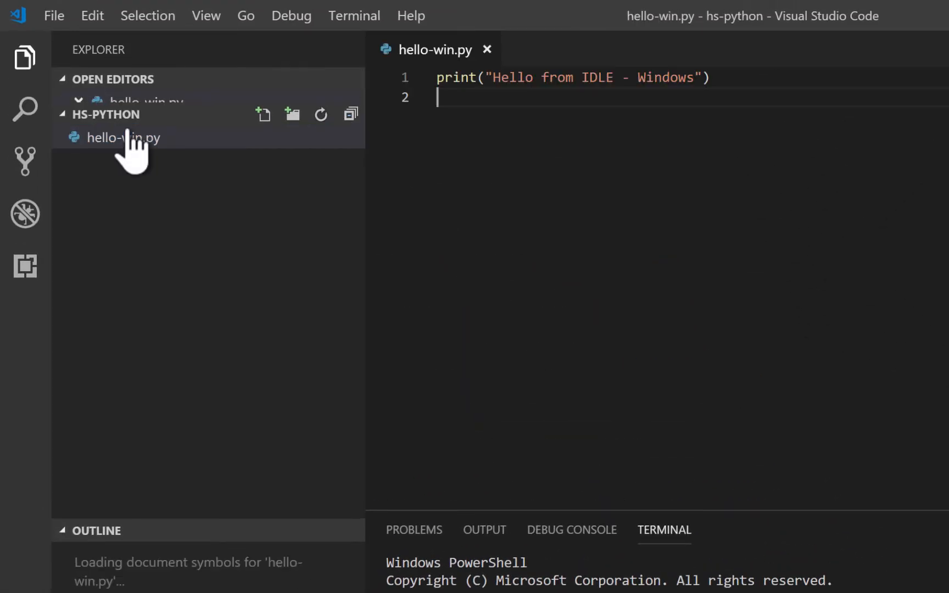
right_click(566, 163)
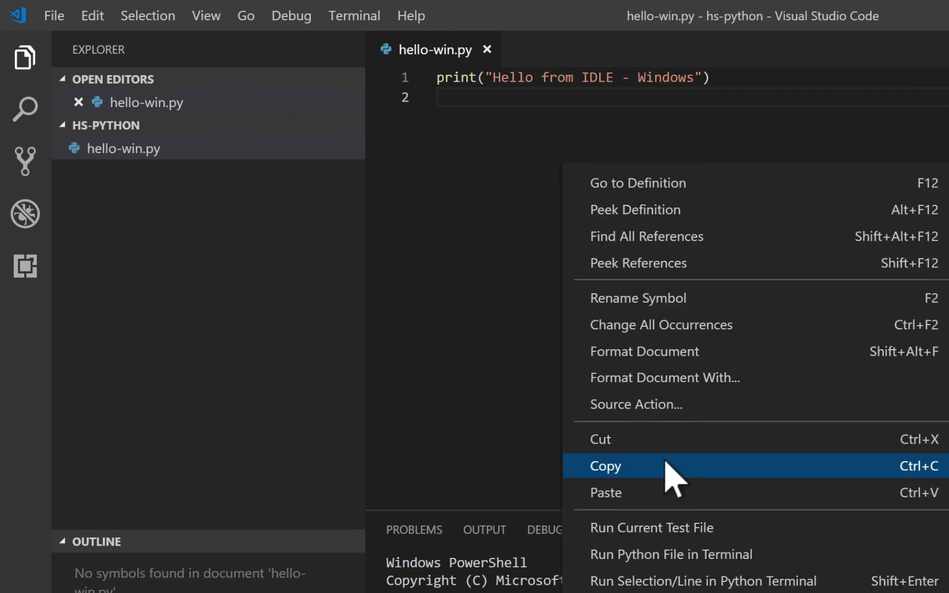
click(667, 554)
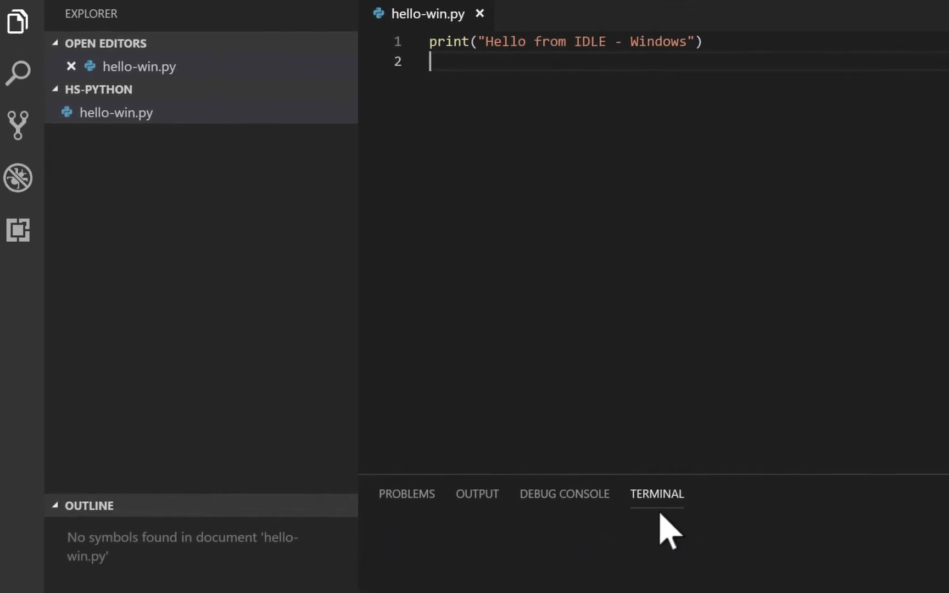